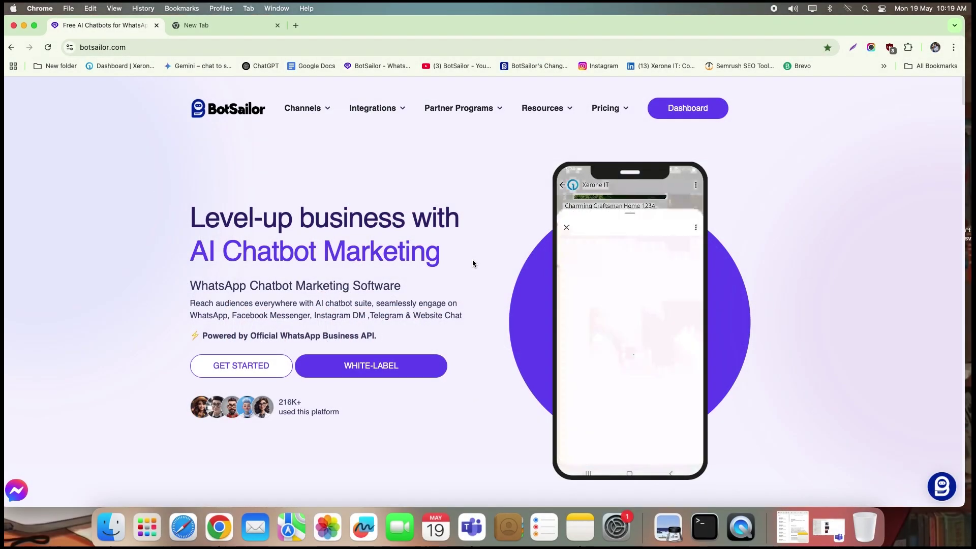
Go from the dashboard to the Click Ads page, which lists the paused serg campaign
left_click(696, 110)
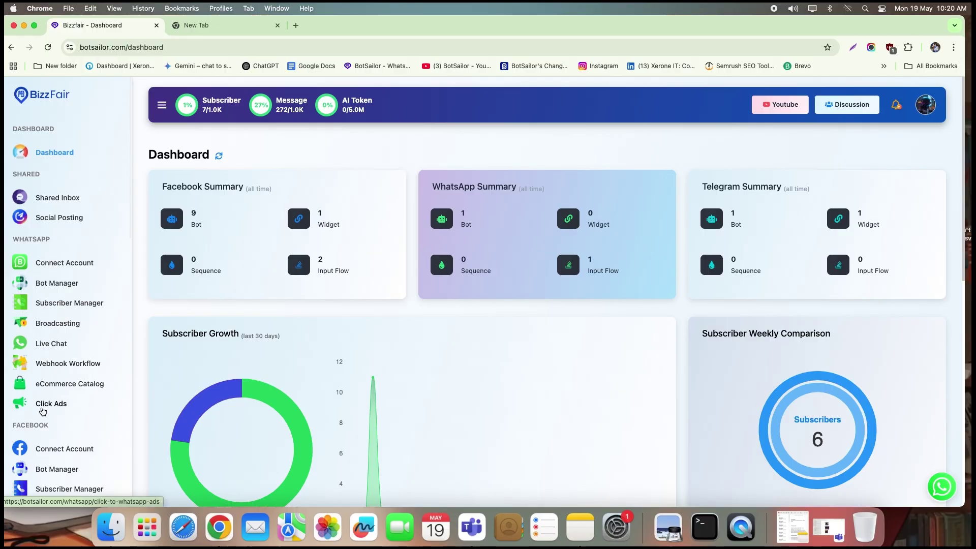
left_click(44, 408)
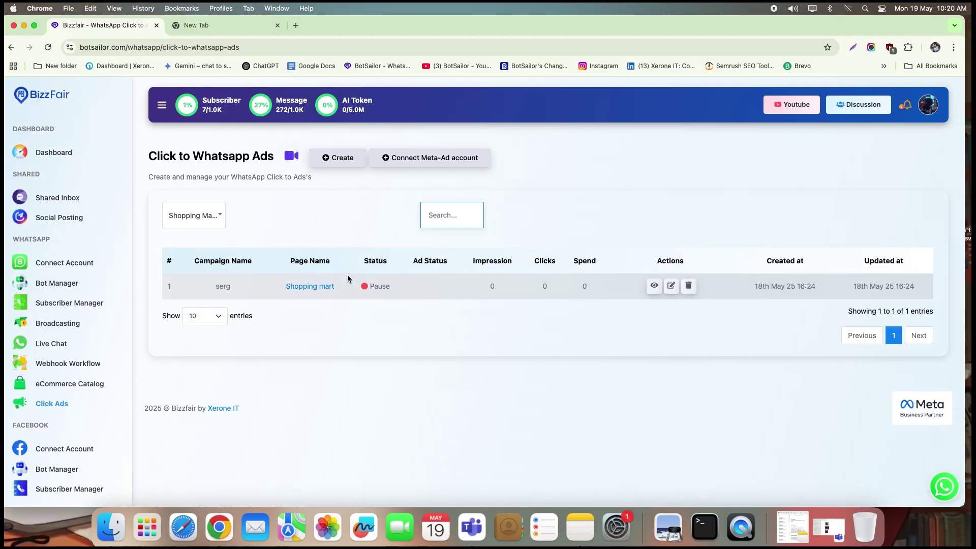
Create the '50% OFF Sale Campaign' campaign with OUTCOME_ENGAGEMENT, special category NONE and Active status
left_click(340, 158)
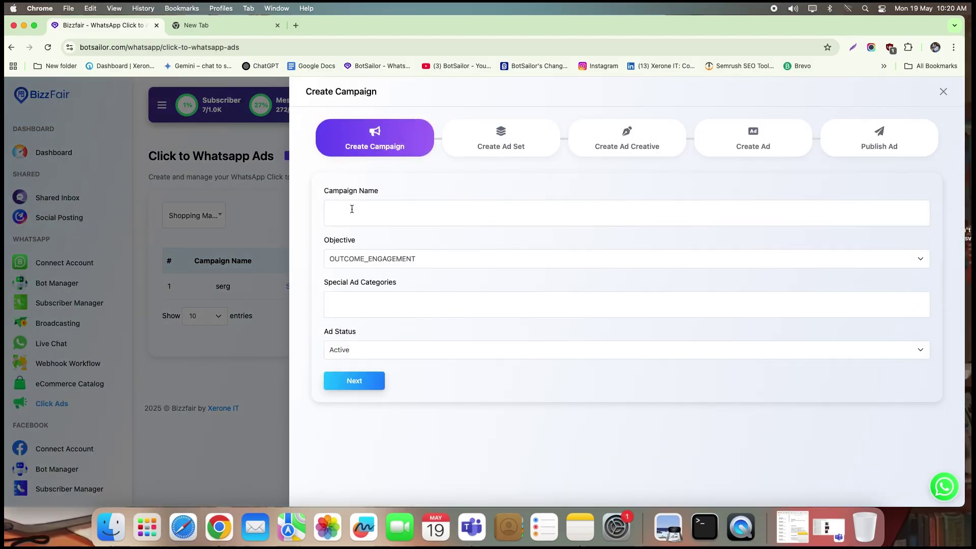
left_click(380, 212)
type("50% O")
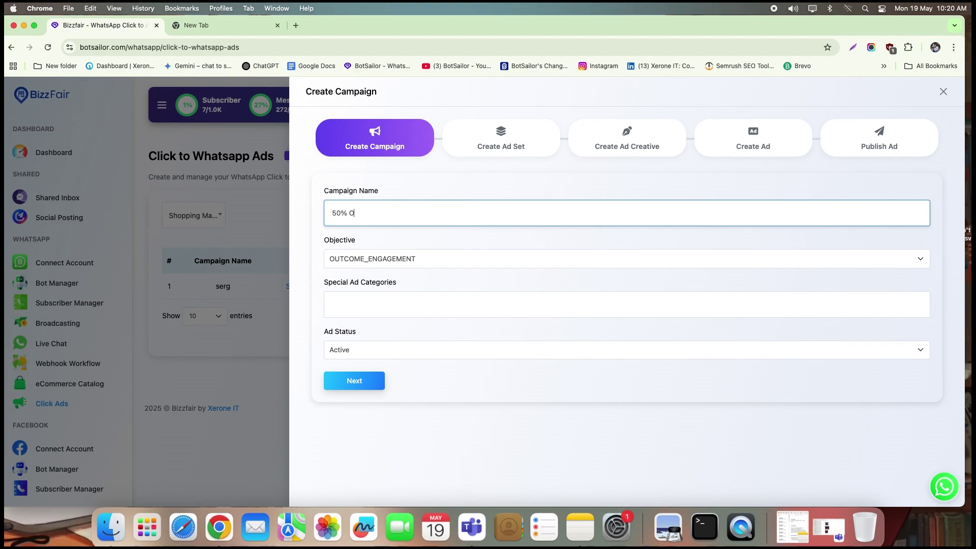
type("FF Sale Campaign")
left_click(482, 253)
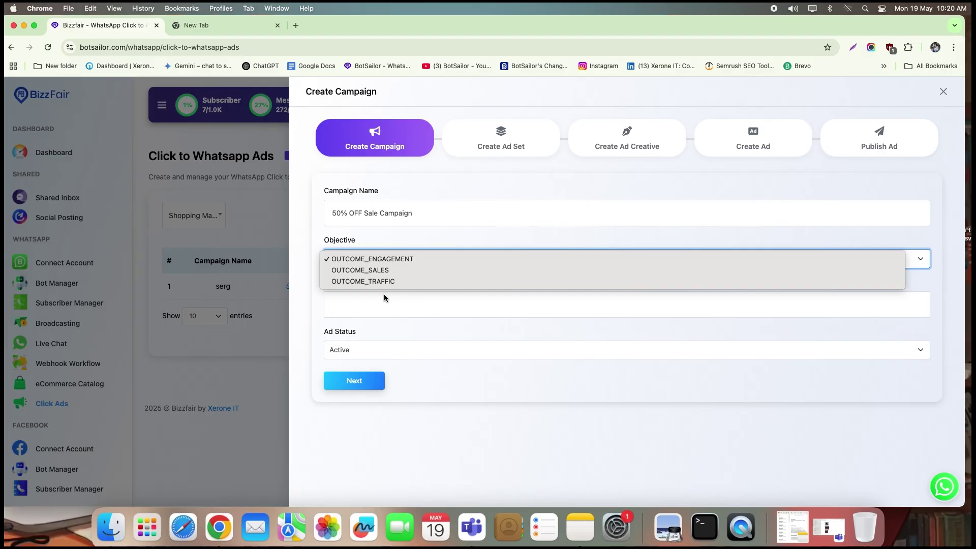
left_click(410, 256)
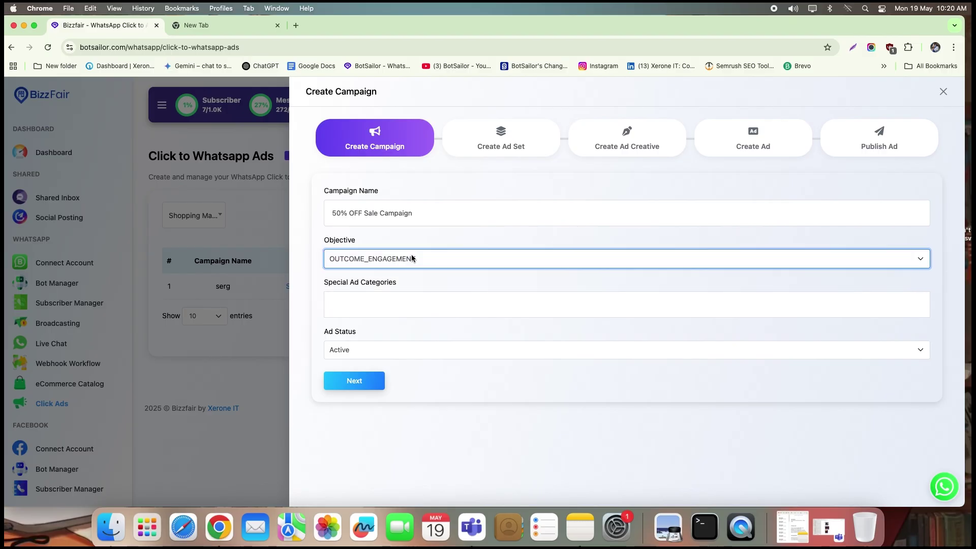
left_click(371, 299)
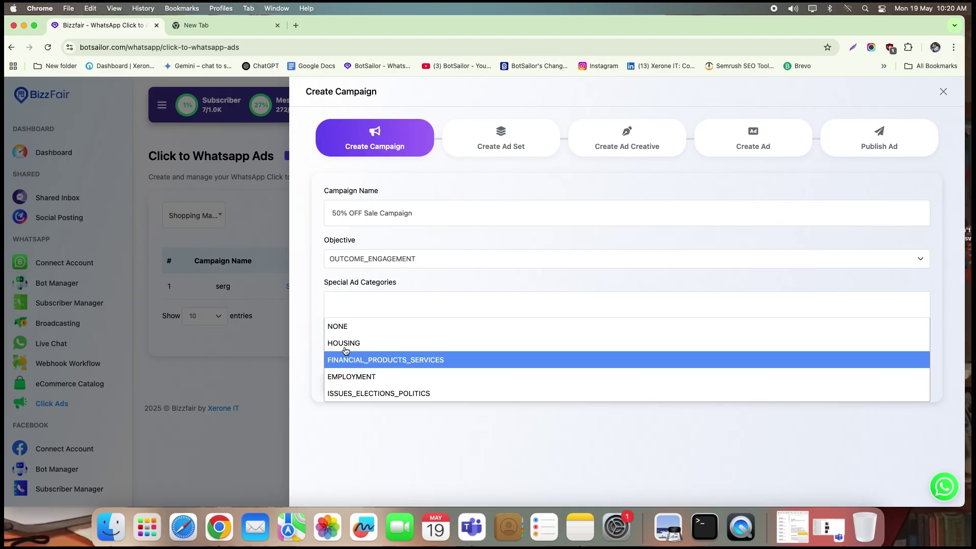
left_click(340, 326)
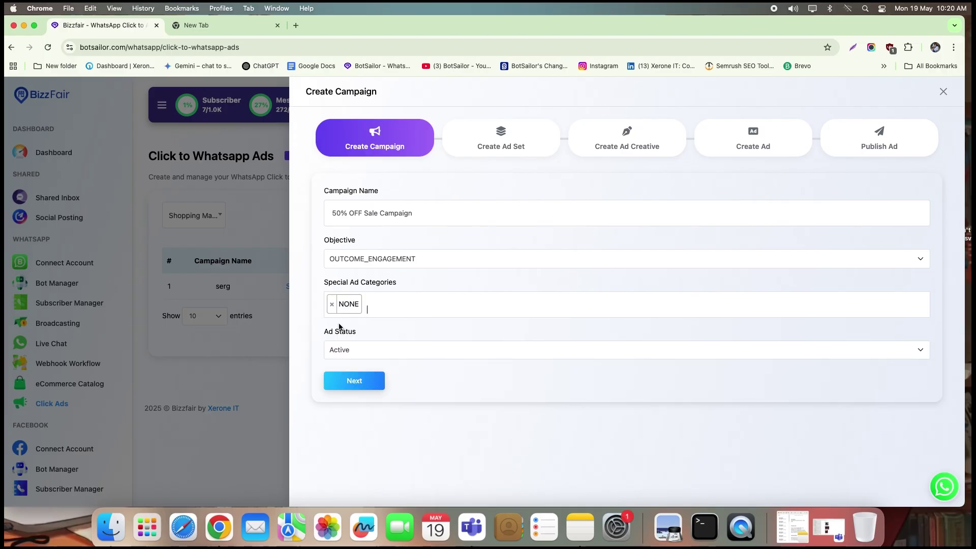
left_click(344, 350)
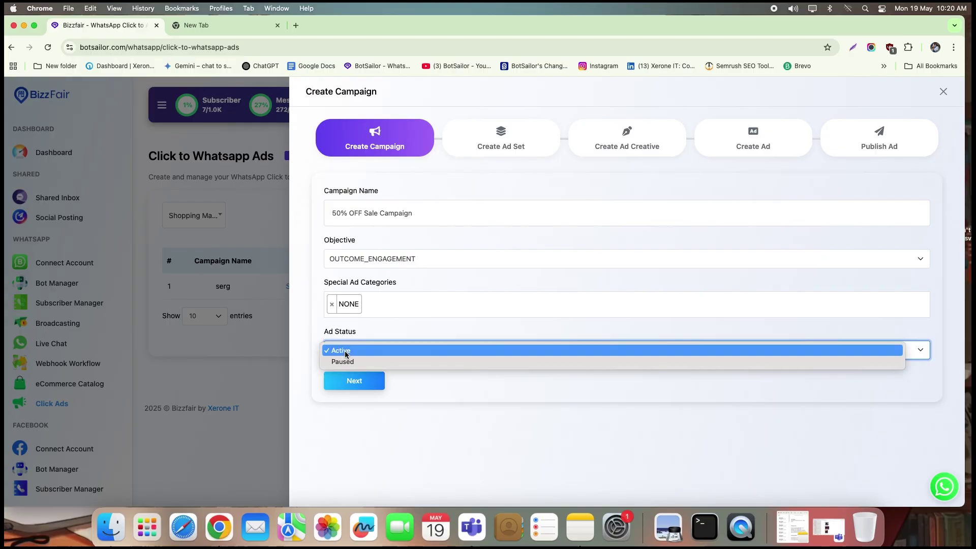
left_click(345, 351)
left_click(346, 379)
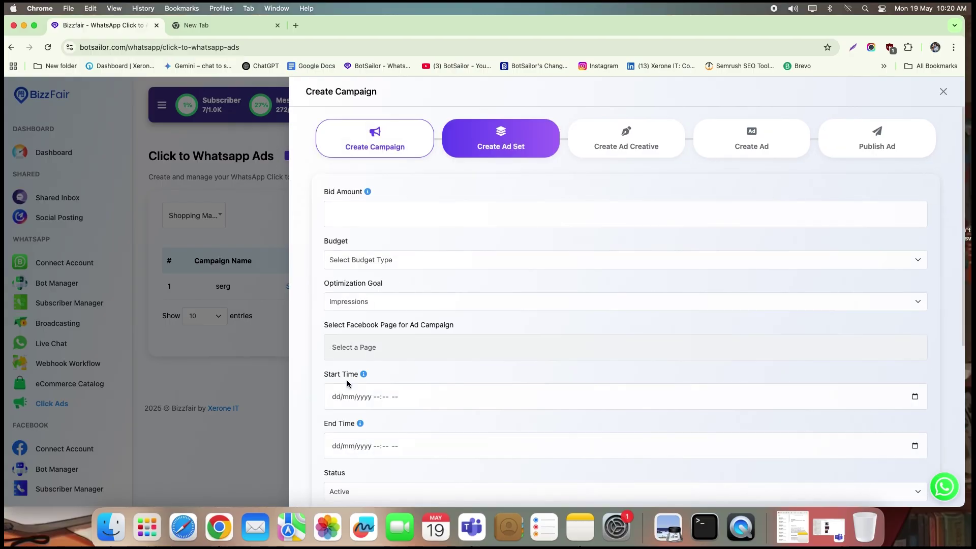
Give the ad set bid 1, daily budget 199, Impressions goal and the Shopping mart page
left_click(377, 214)
type("1")
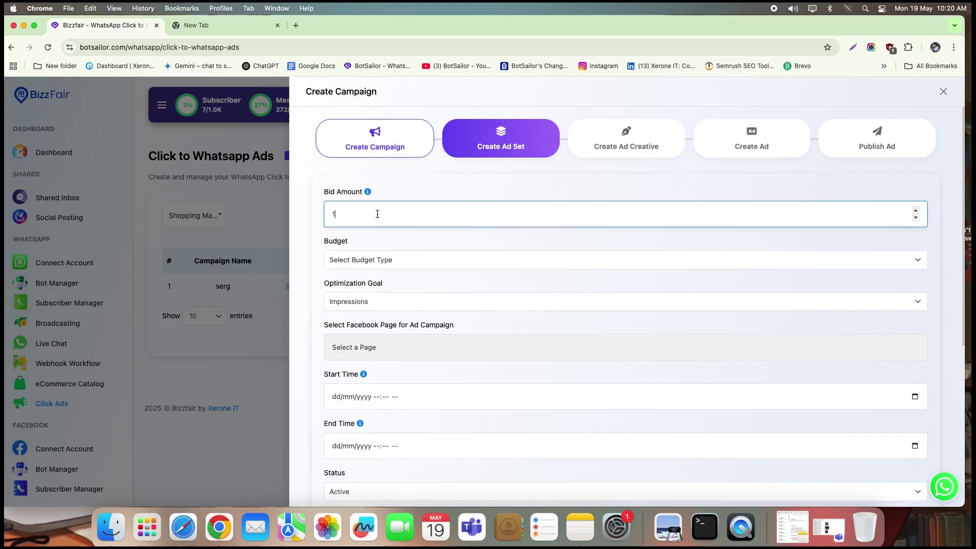
left_click(369, 264)
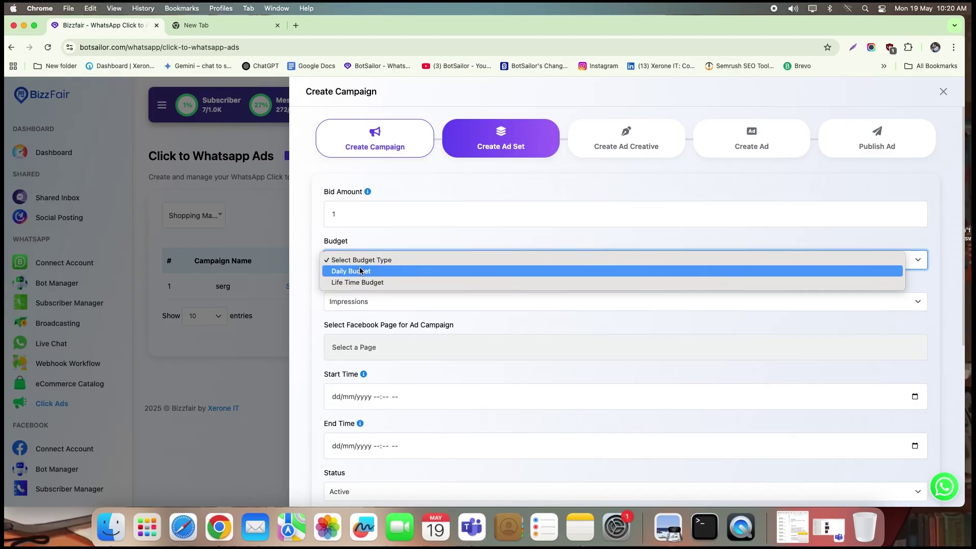
left_click(356, 271)
left_click(360, 297)
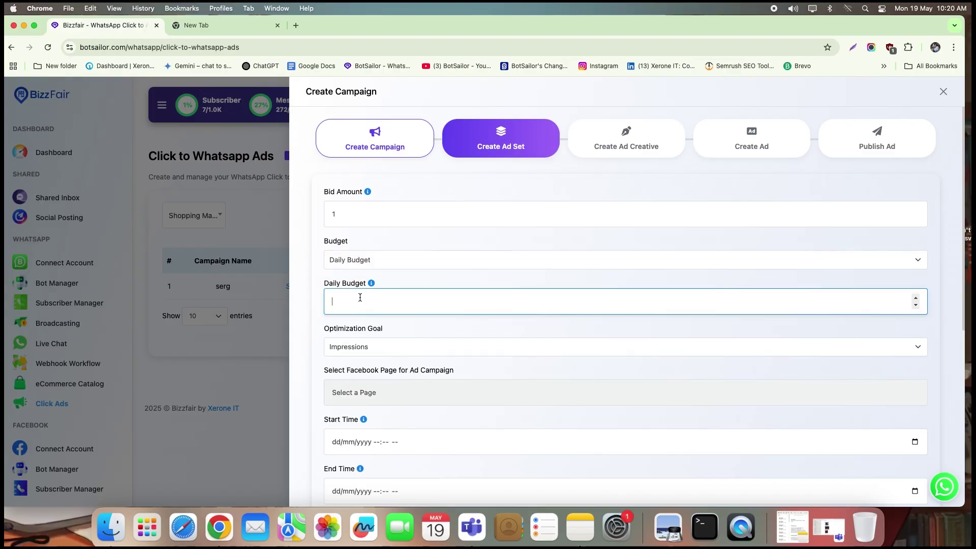
type("200")
scroll(365, 305, "down", 5)
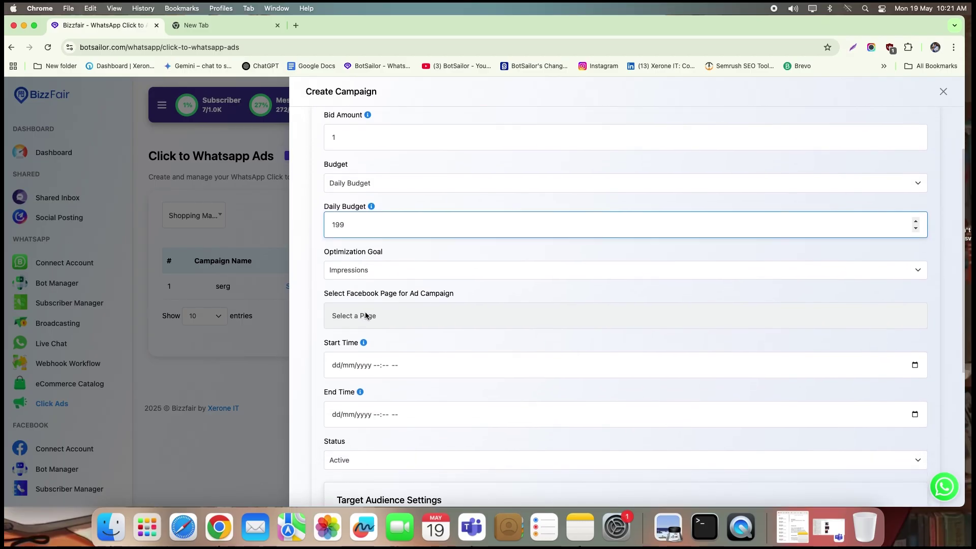
left_click(379, 182)
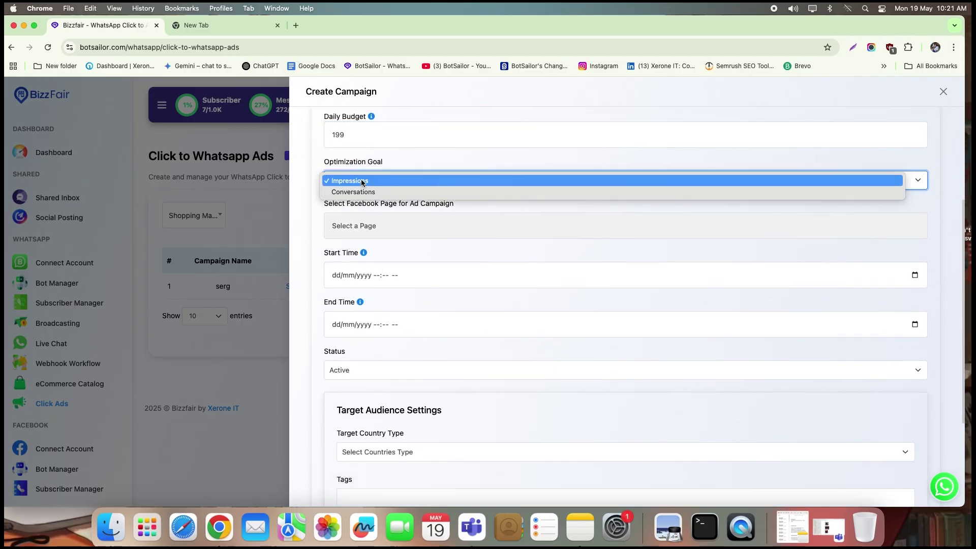
left_click(362, 182)
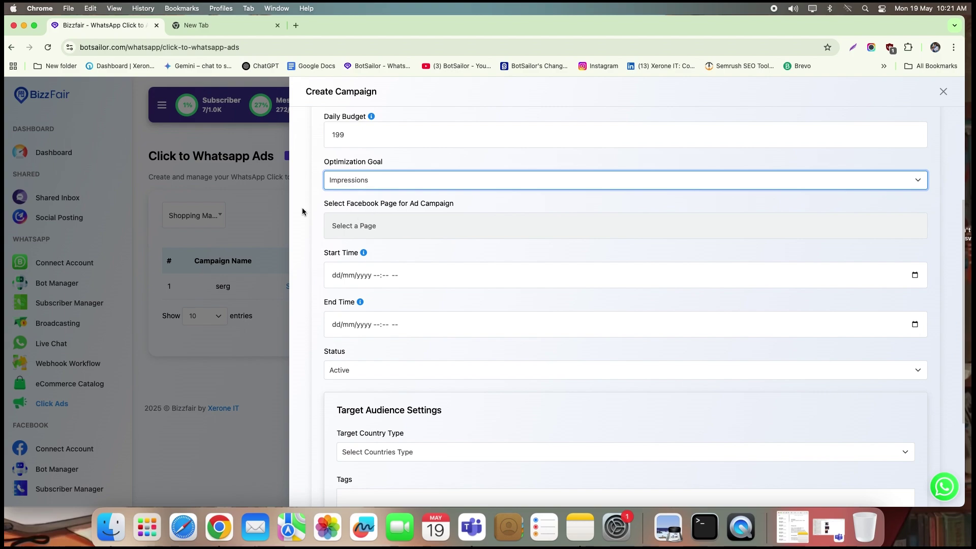
left_click(362, 229)
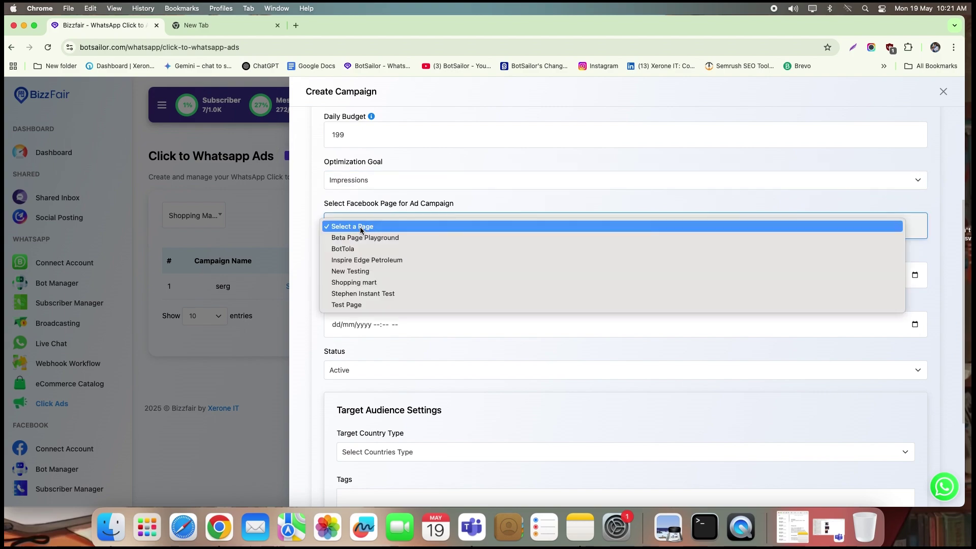
left_click(359, 283)
Schedule the ad set to run from 21/05/2025 to 26/05/2025
scroll(339, 237, "down", 1)
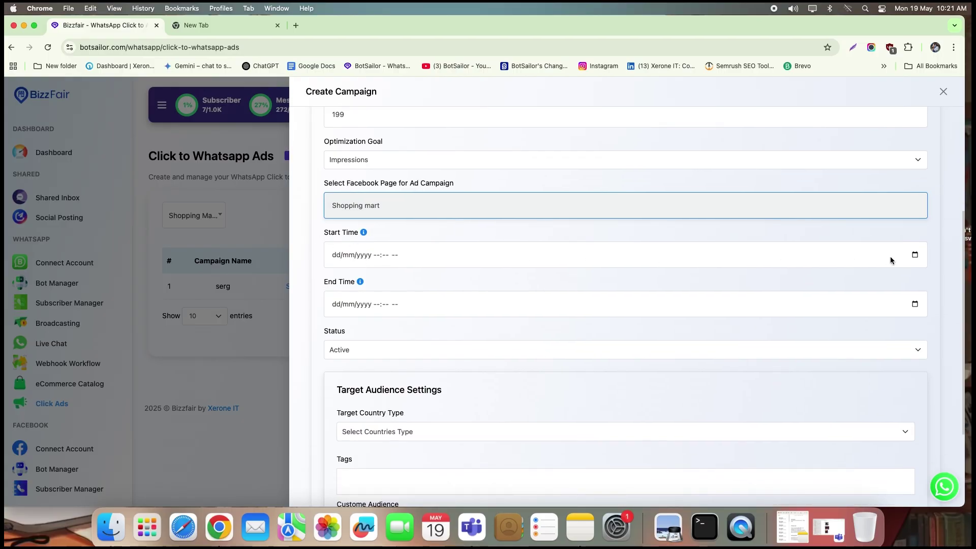
left_click(915, 255)
left_click(379, 355)
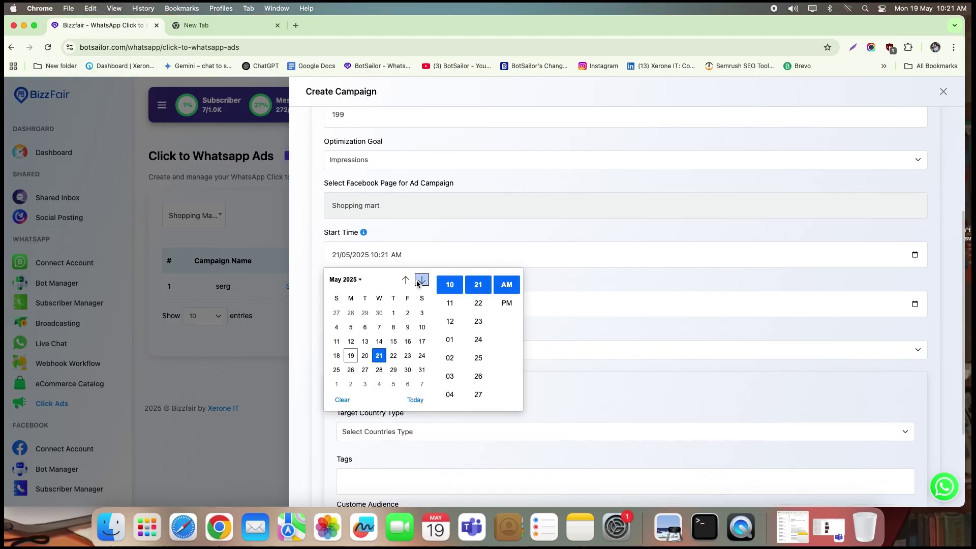
left_click(403, 305)
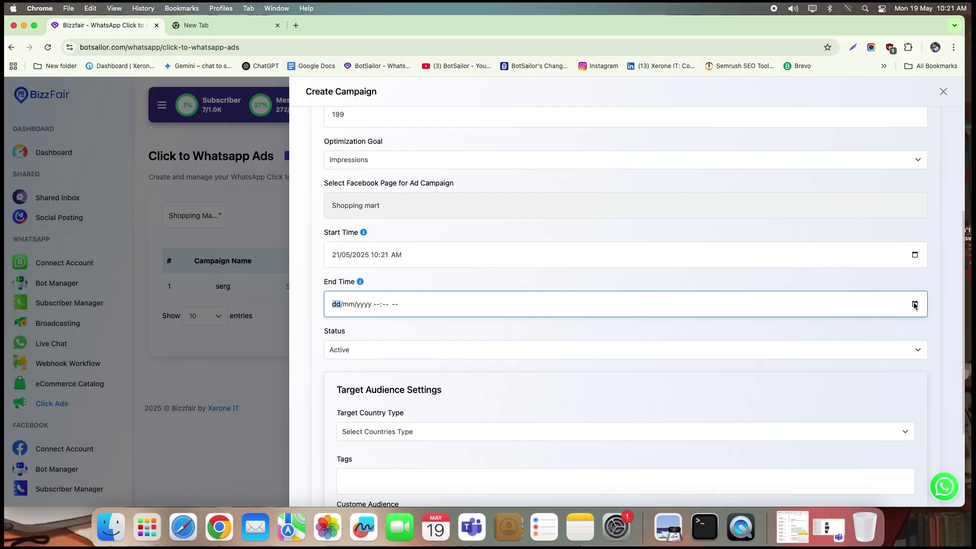
left_click(915, 304)
left_click(351, 419)
left_click(413, 320)
scroll(412, 318, "down", 5)
left_click(359, 219)
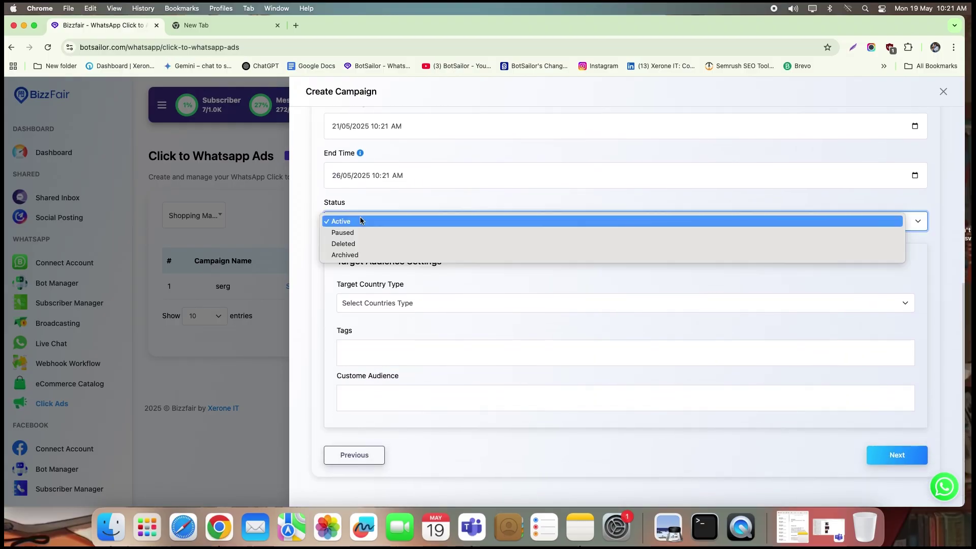
Keep the ad set status Active and switch targeting to individual countries
left_click(360, 221)
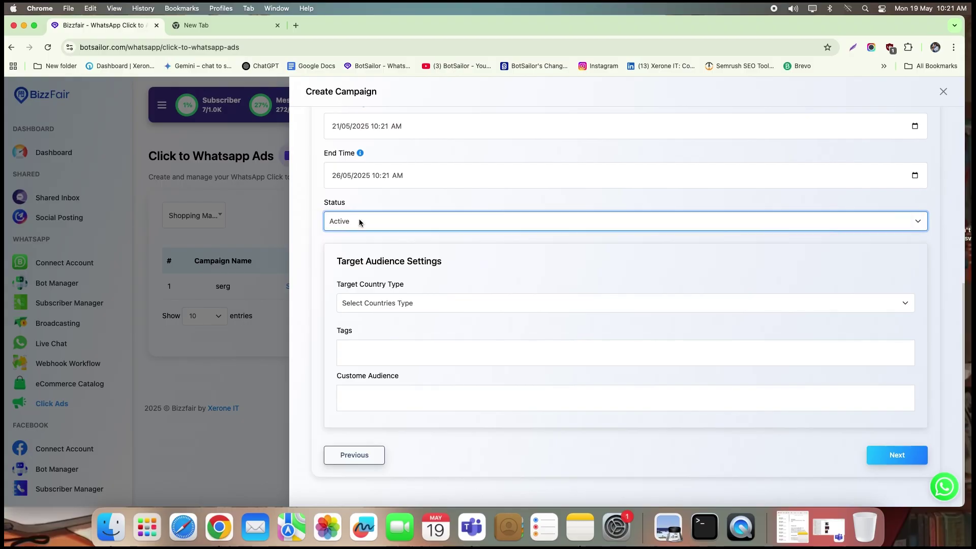
left_click(430, 304)
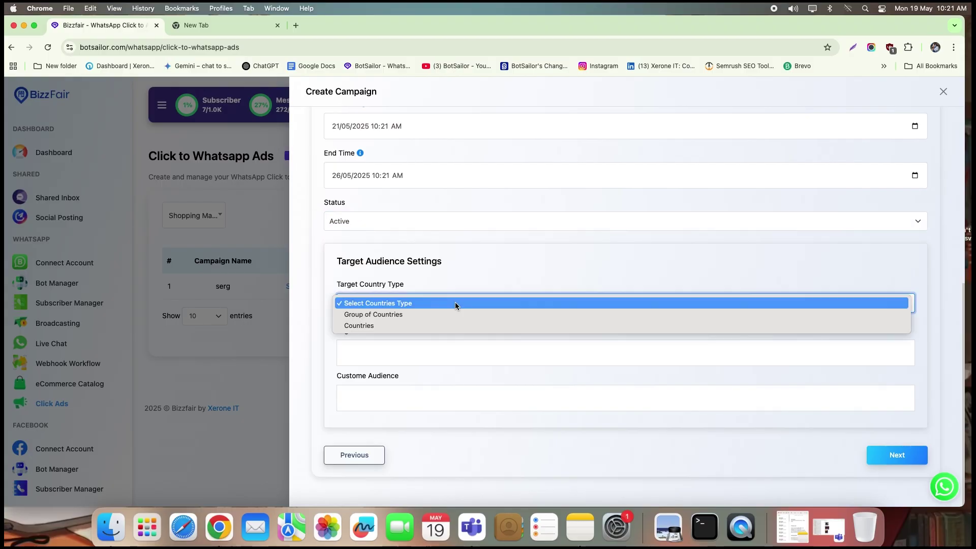
left_click(367, 324)
Add United States, Bangladesh and Canada as the targeted countries
scroll(377, 303, "down", 2)
left_click(379, 295)
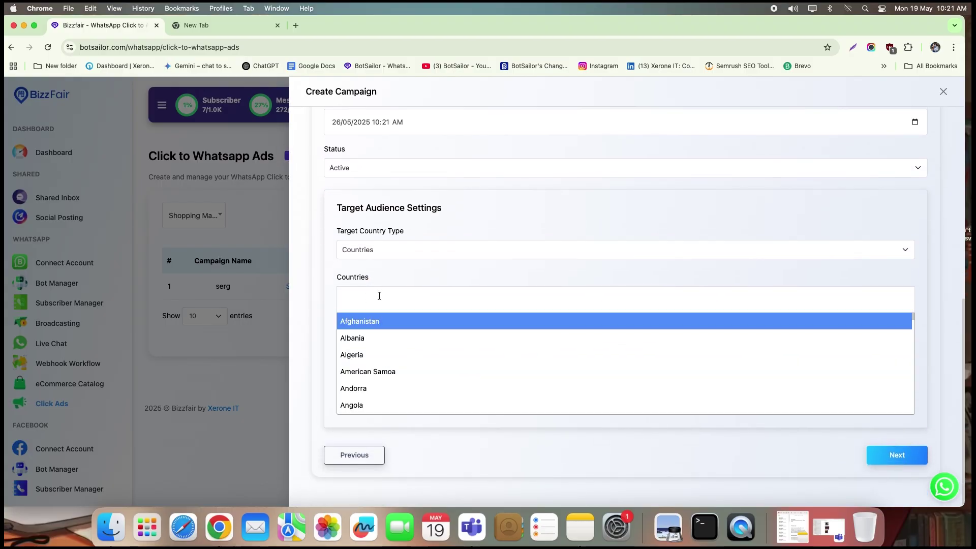
type("unit")
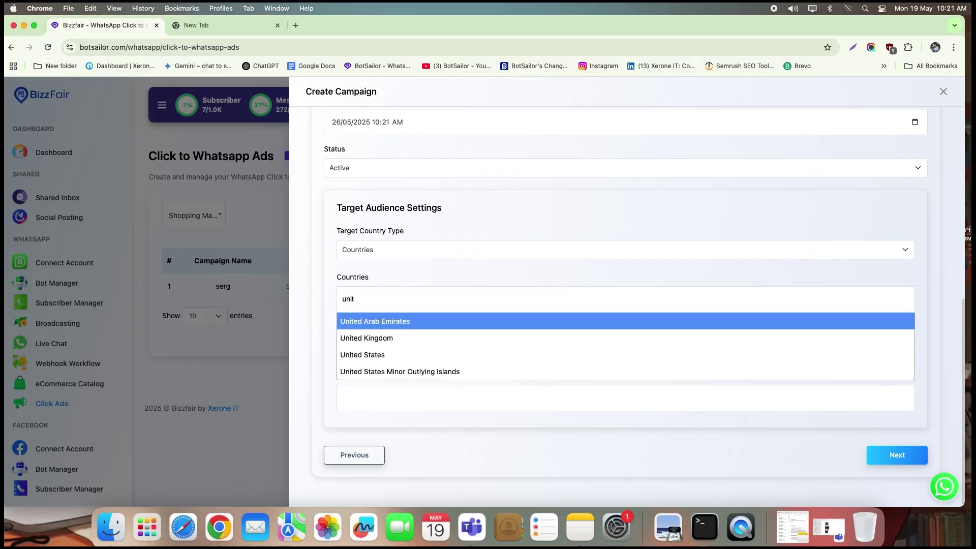
left_click(381, 354)
type("banga")
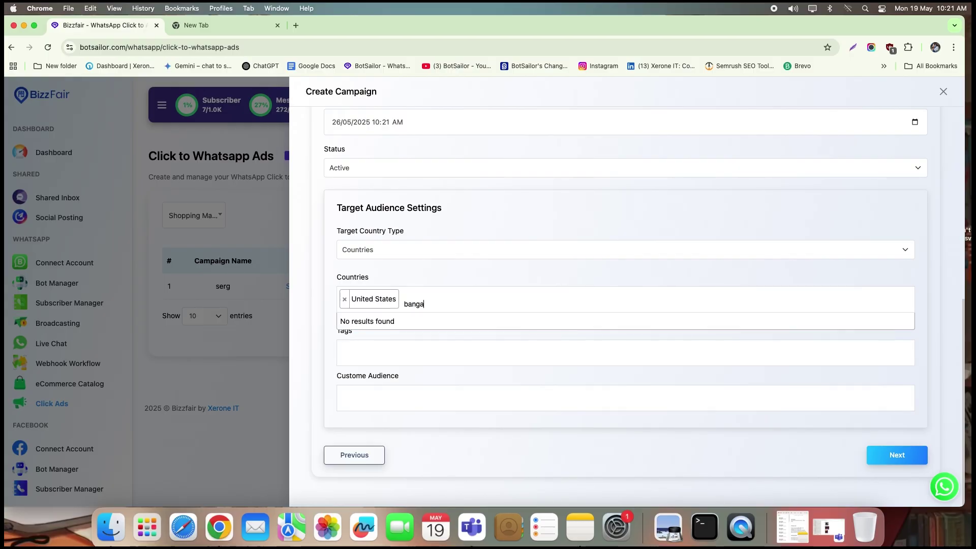
key("BackSpace")
type("la")
left_click(416, 326)
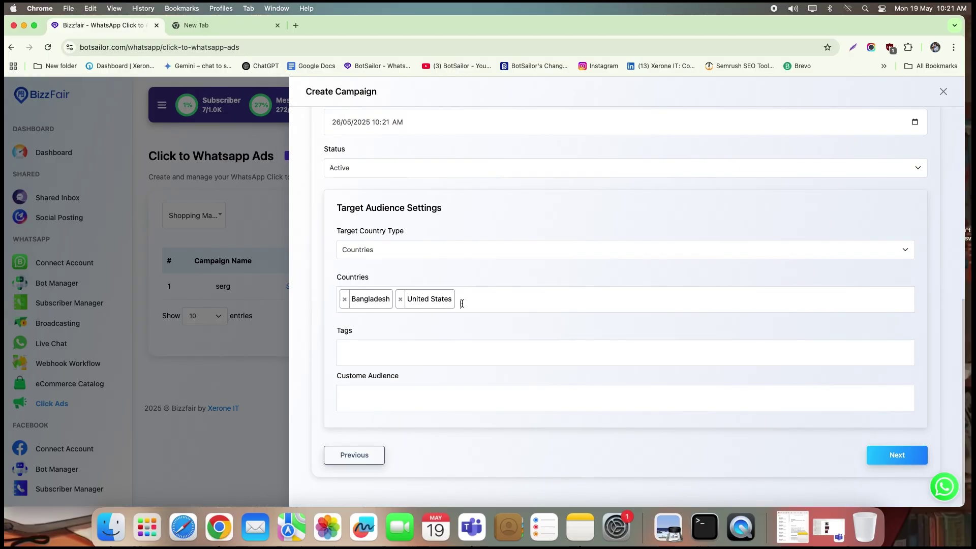
type("cand")
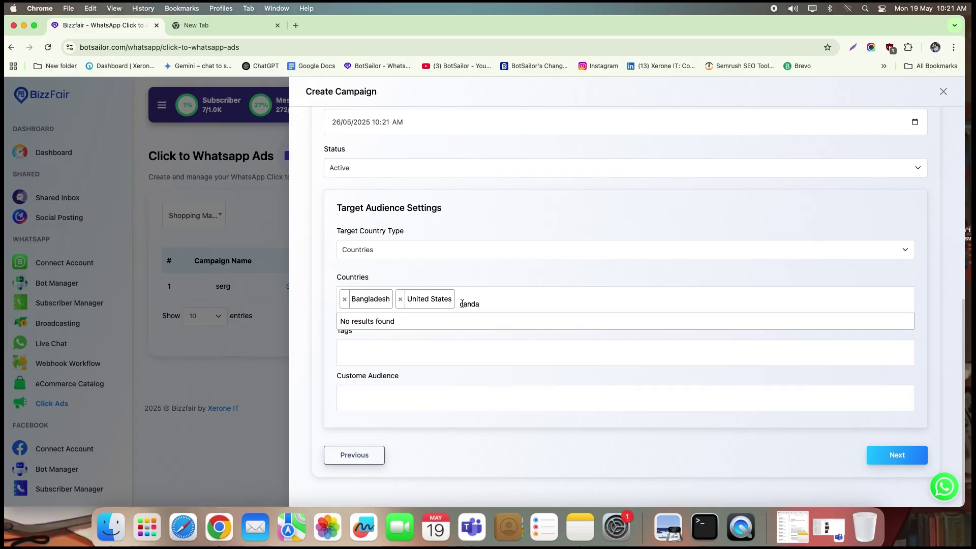
key("BackSpace")
type("a")
left_click(416, 320)
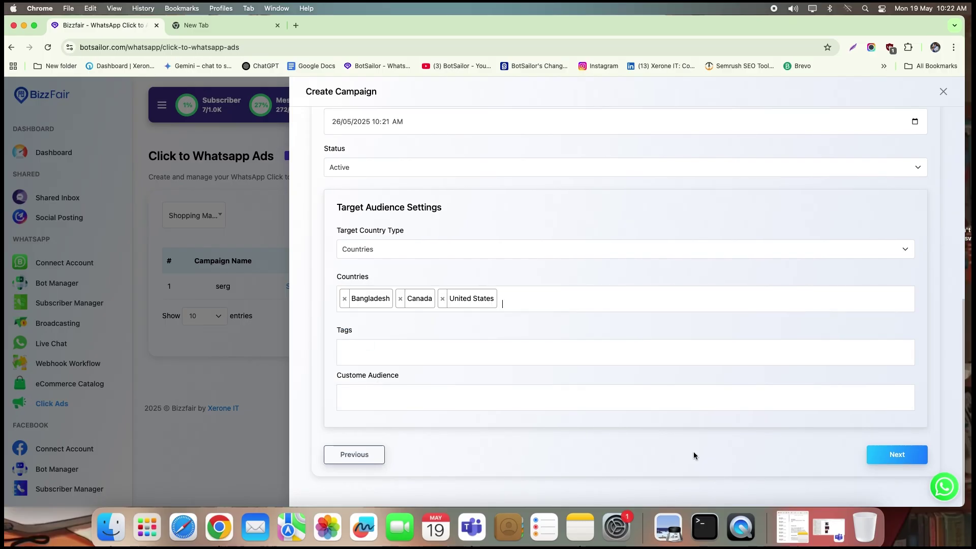
left_click(872, 460)
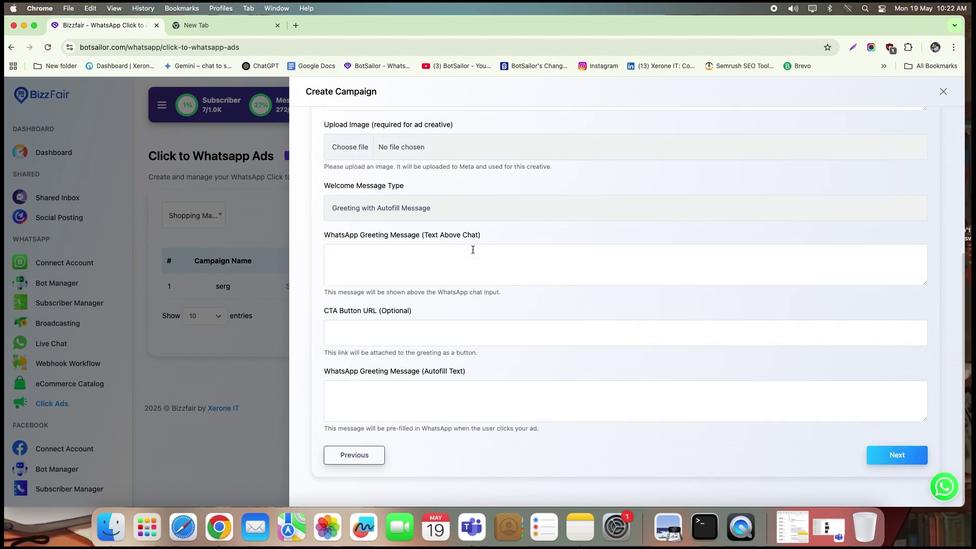
Copy the ad header line from Notes into the Ad Header field
scroll(447, 279, "up", 5)
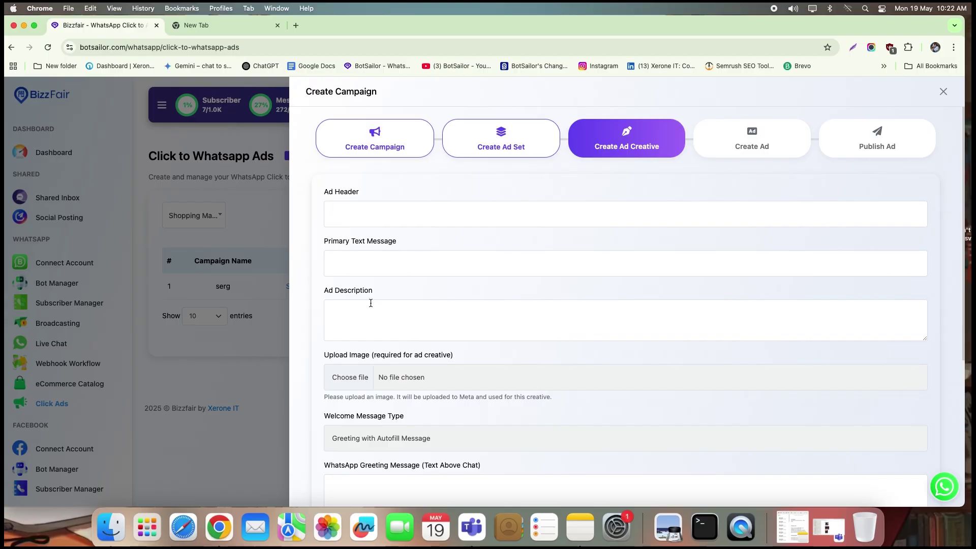
left_click(579, 527)
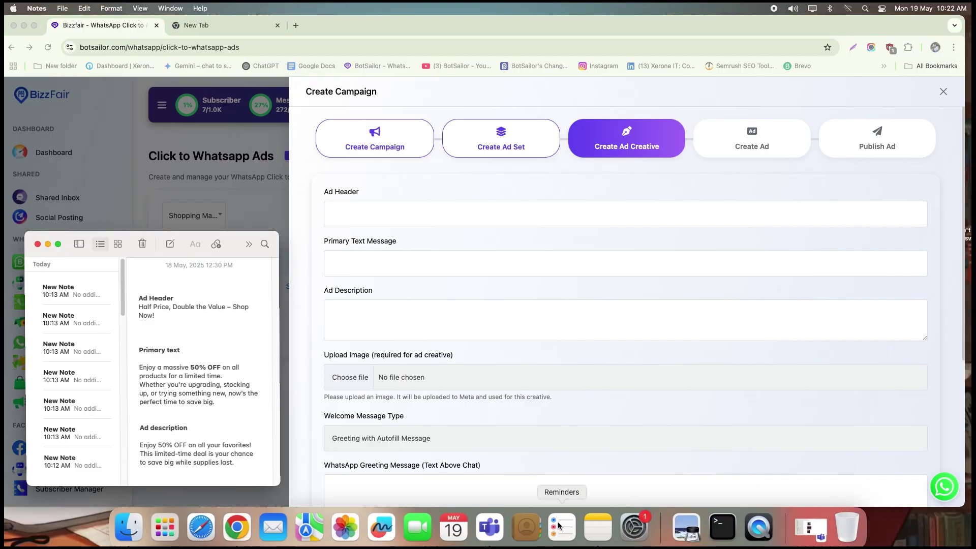
left_click_drag(139, 307, 154, 316)
right_click(154, 316)
left_click(172, 286)
left_click(382, 210)
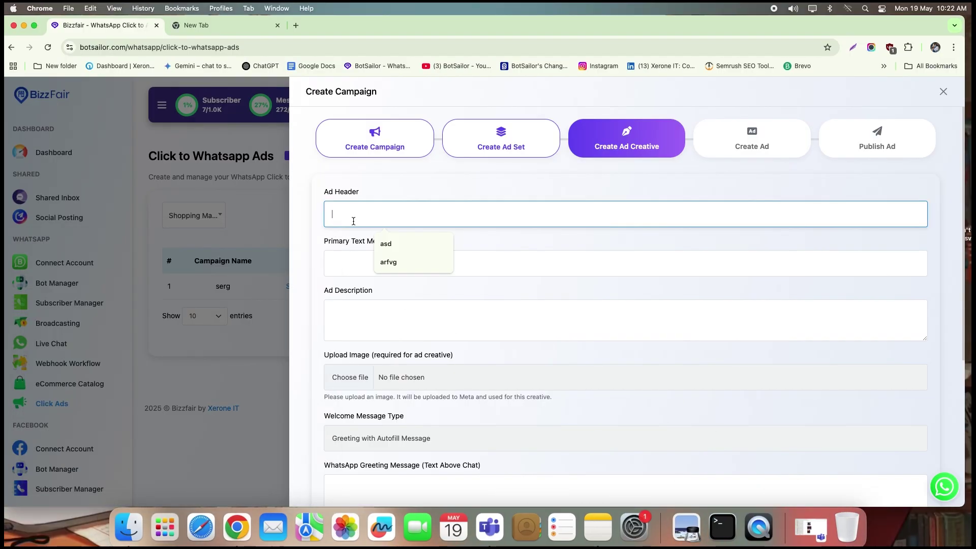
key("super+v")
Copy the primary text paragraph from Notes into Primary Text Message
left_click(431, 256)
left_click(597, 527)
left_click_drag(139, 367, 211, 404)
right_click(211, 393)
left_click(226, 288)
left_click(370, 261)
key("super+v")
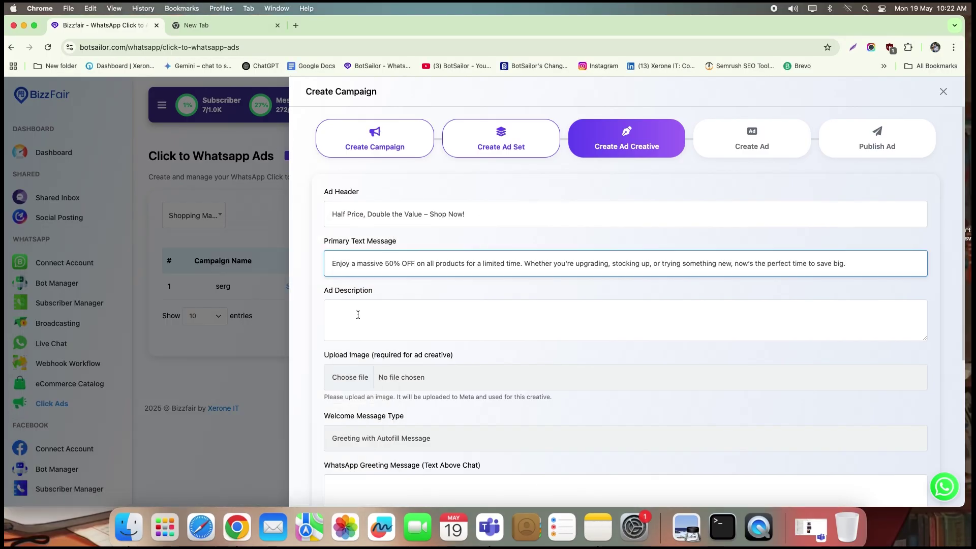
Copy the description paragraph from Notes into Ad Description
left_click(358, 315)
left_click(597, 527)
left_click_drag(139, 443, 217, 463)
right_click(217, 462)
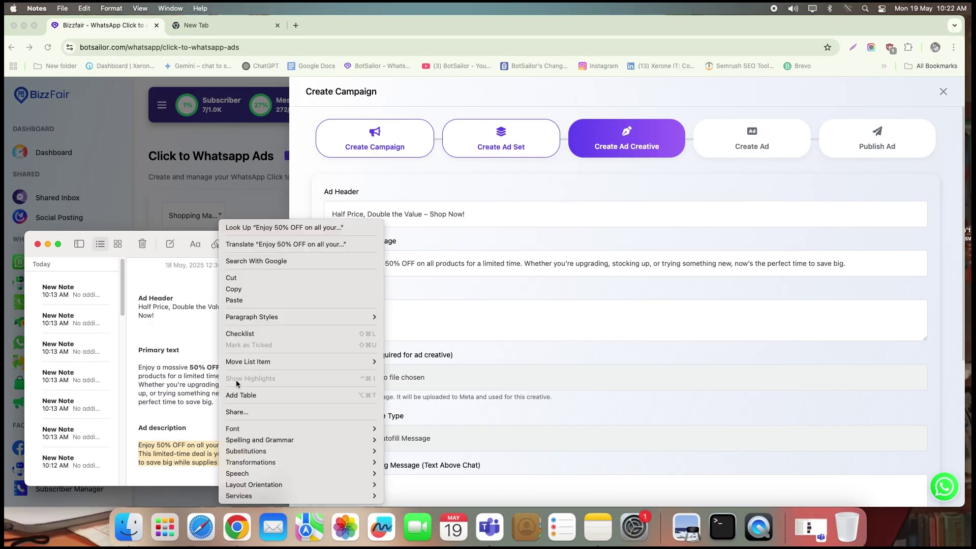
left_click(233, 289)
left_click(355, 320)
key("super+v")
scroll(356, 331, "down", 5)
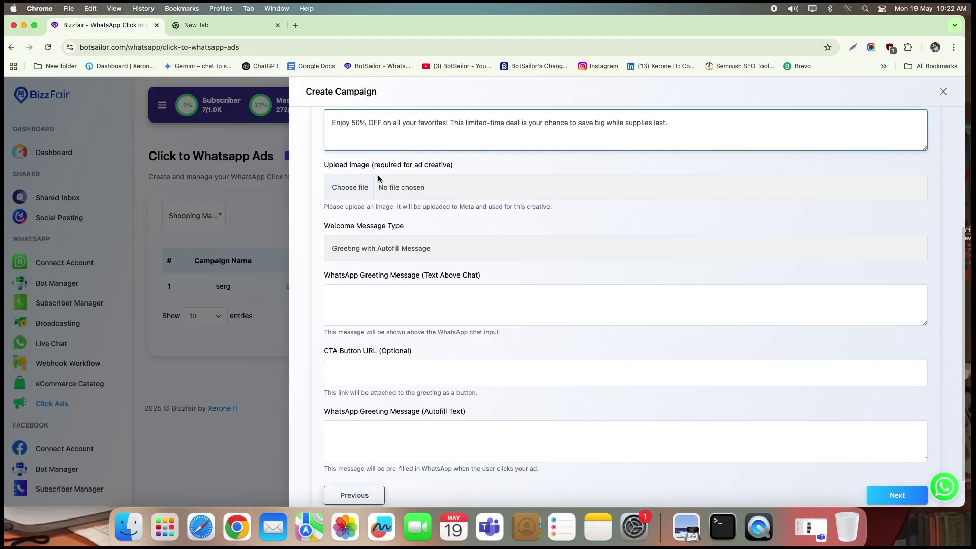
left_click(346, 189)
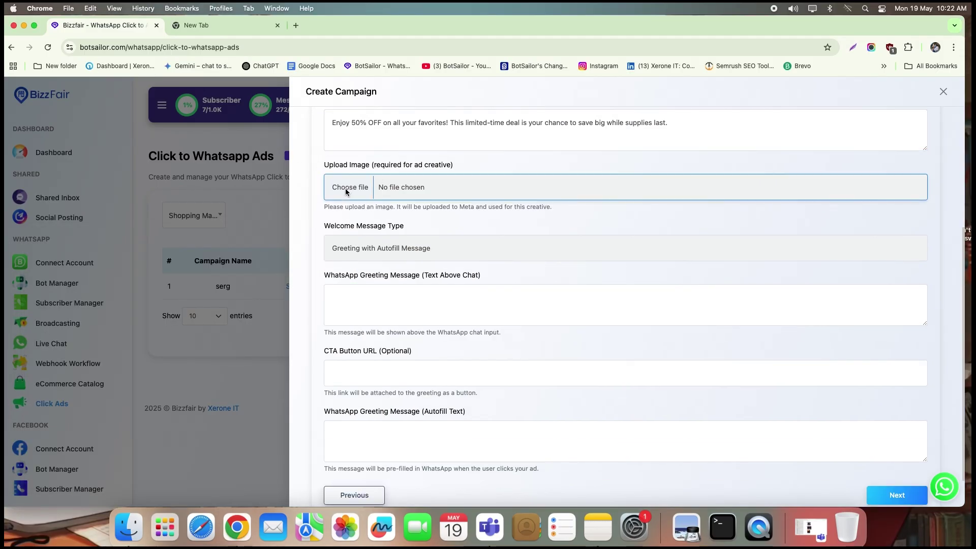
Attach the first image from Downloads as the ad image
left_click(348, 189)
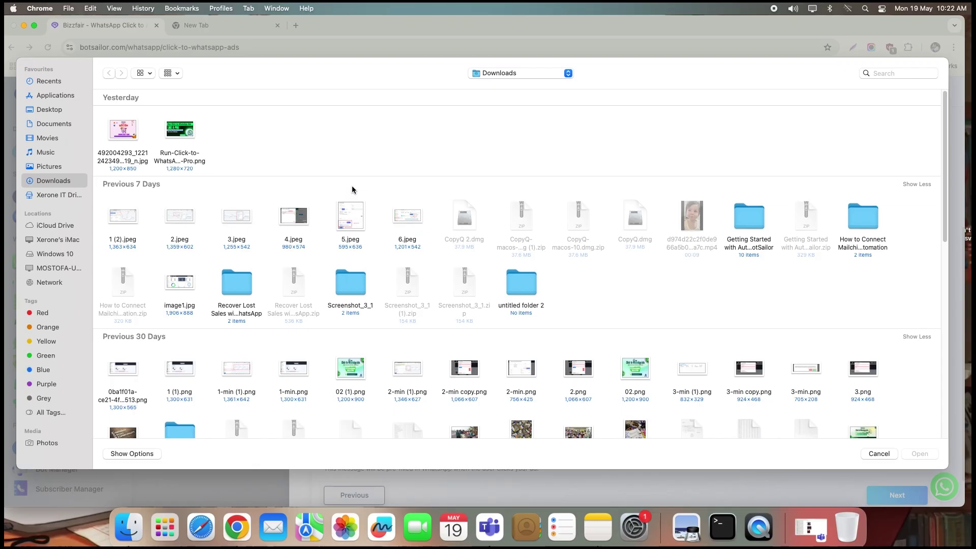
left_click(124, 133)
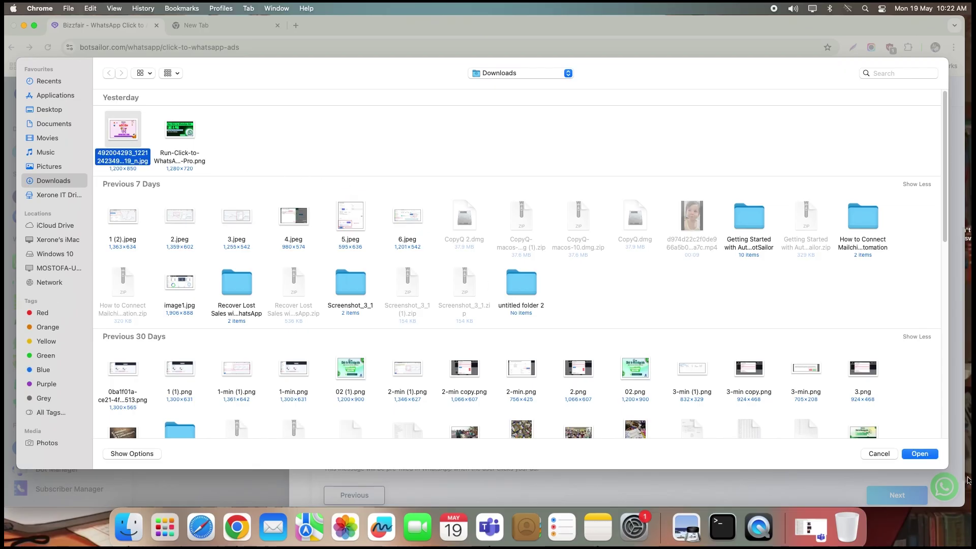
left_click(923, 456)
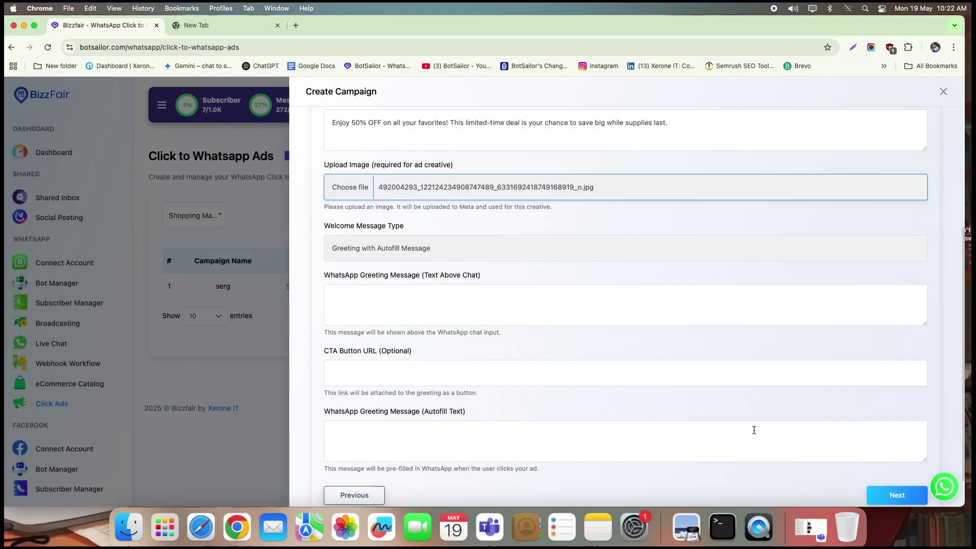
Keep Greeting with Autofill Message, then type and delete 'Welcome to Shopping MArt! how can we help you today!'
left_click(370, 249)
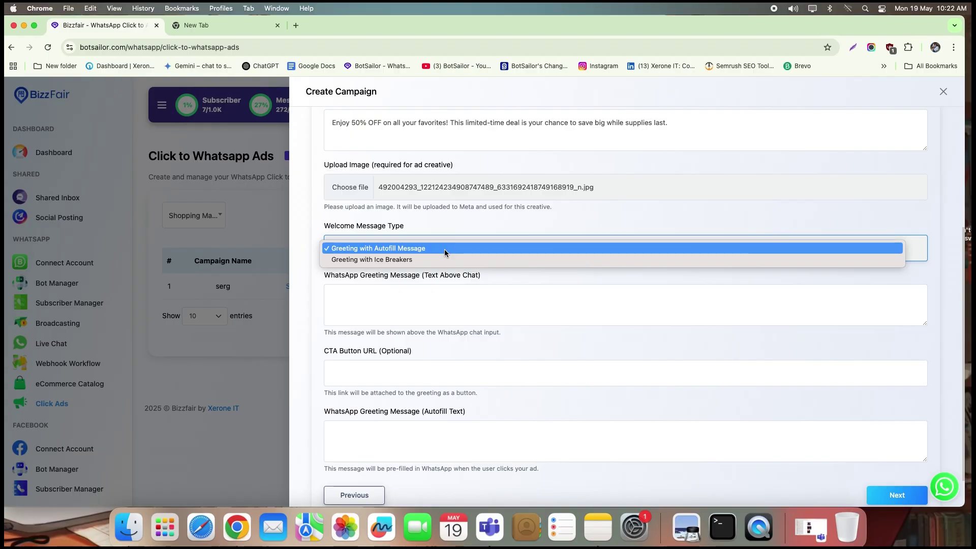
left_click(378, 249)
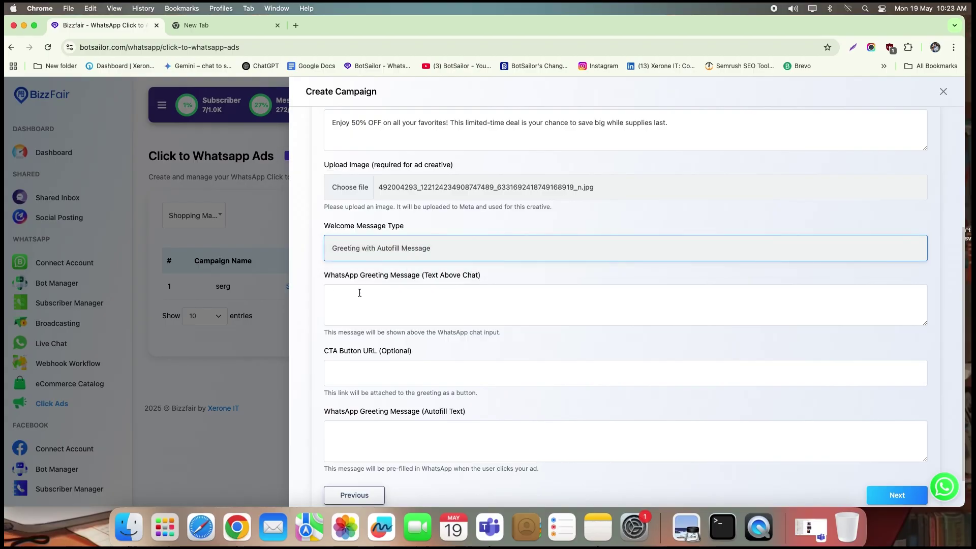
left_click(404, 299)
type("Welcome to Sho")
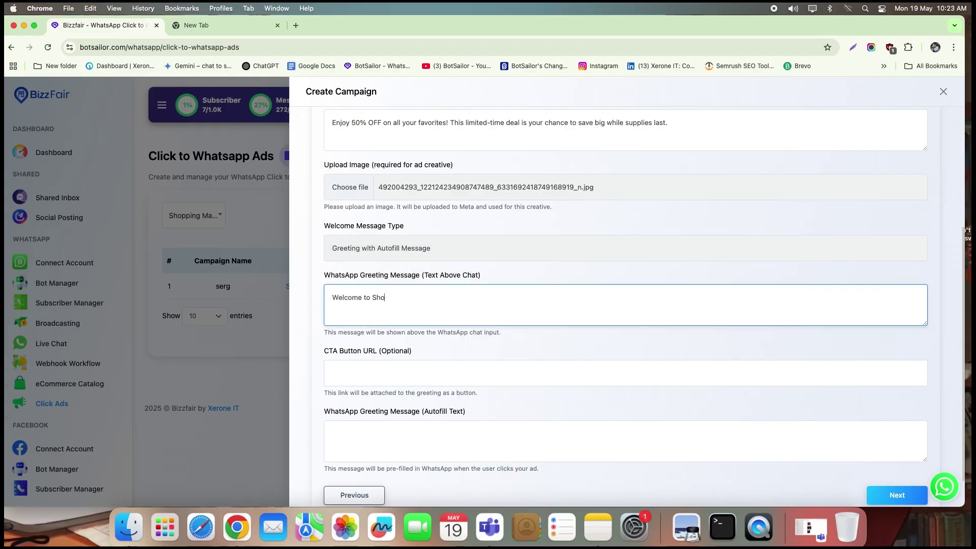
type("pping MArt! how c")
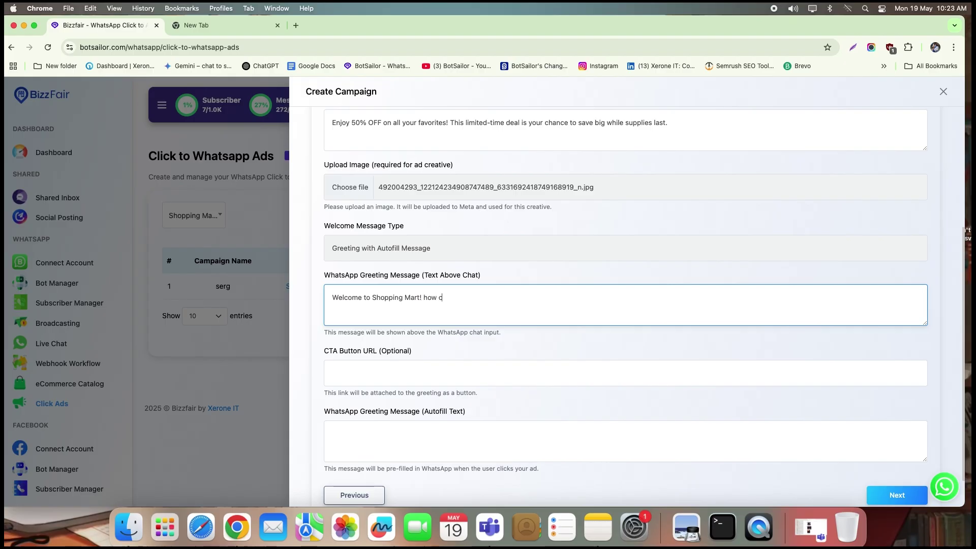
type("an we help you today!")
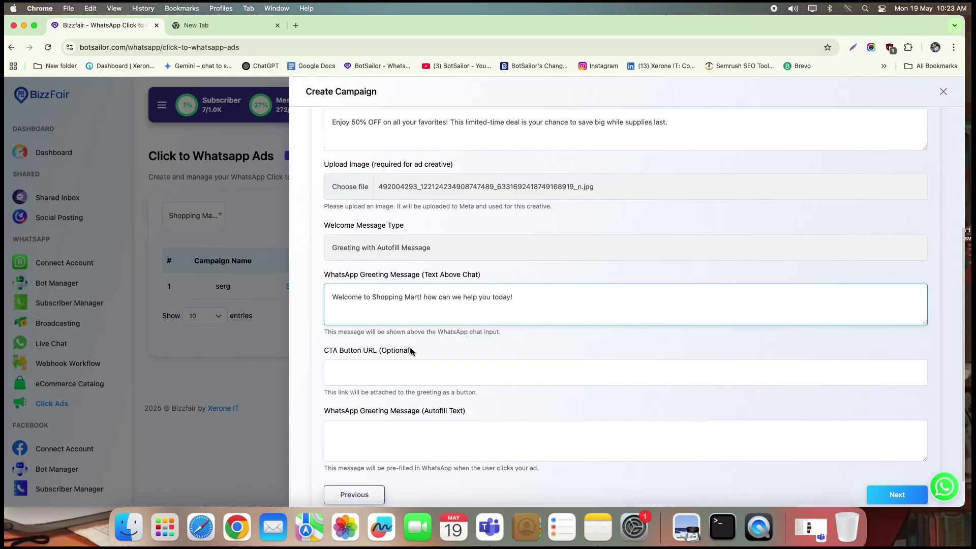
scroll(515, 257, "down", 1)
left_click_drag(514, 257, 332, 259)
key("BackSpace")
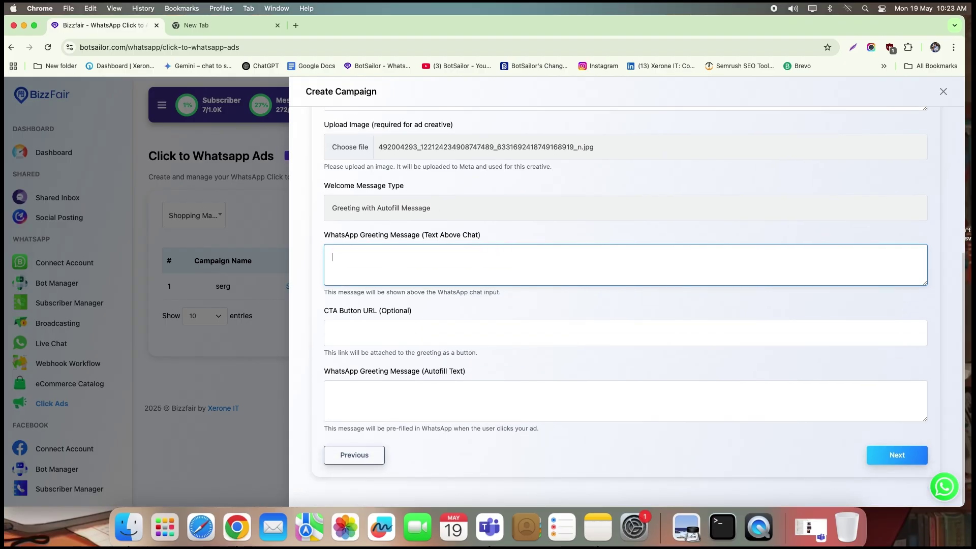
Switch the welcome message type to Greeting with Ice Breakers and paste the sale greeting
left_click(365, 222)
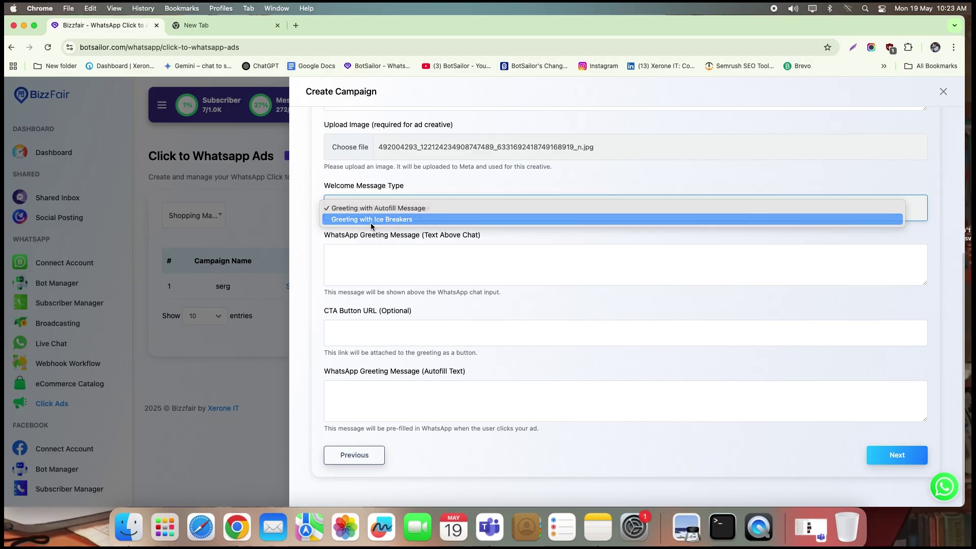
left_click(371, 222)
scroll(419, 297, "down", 2)
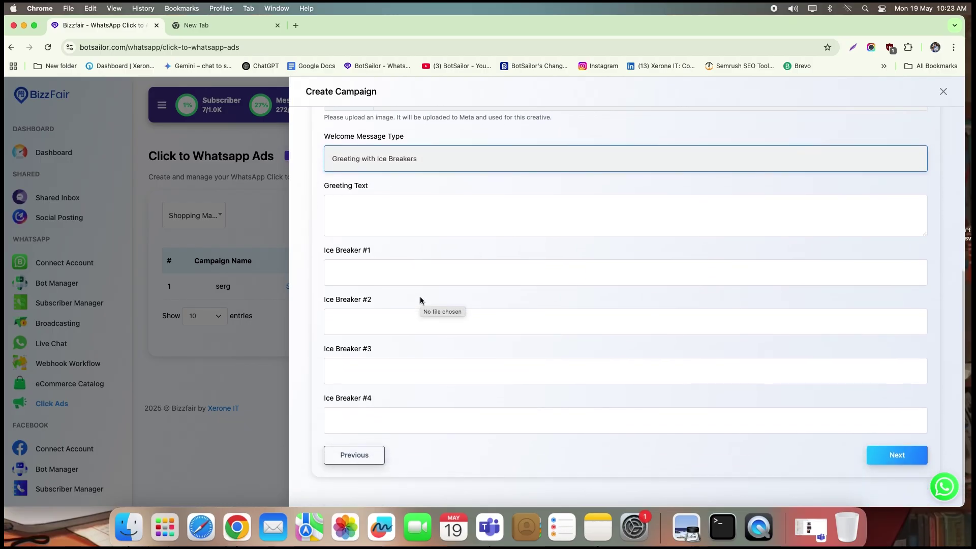
left_click(372, 214)
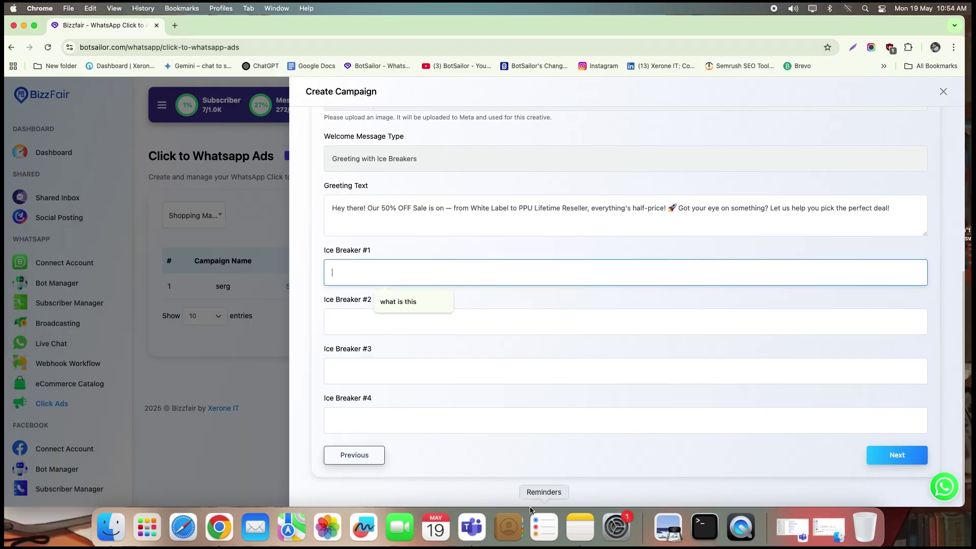
key("super+Tab")
Fill Ice Breakers #1–#4 with the four questions copied from Notes
key("super+Tab")
key("super+v")
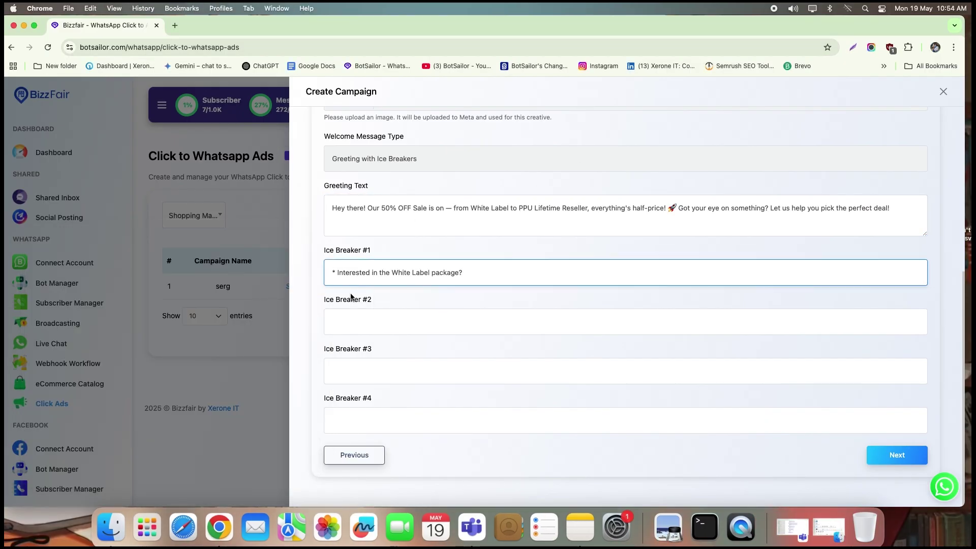
left_click(359, 319)
key("super+Tab")
key("super+Tab")
key("super+v")
left_click(359, 371)
key("super+Tab")
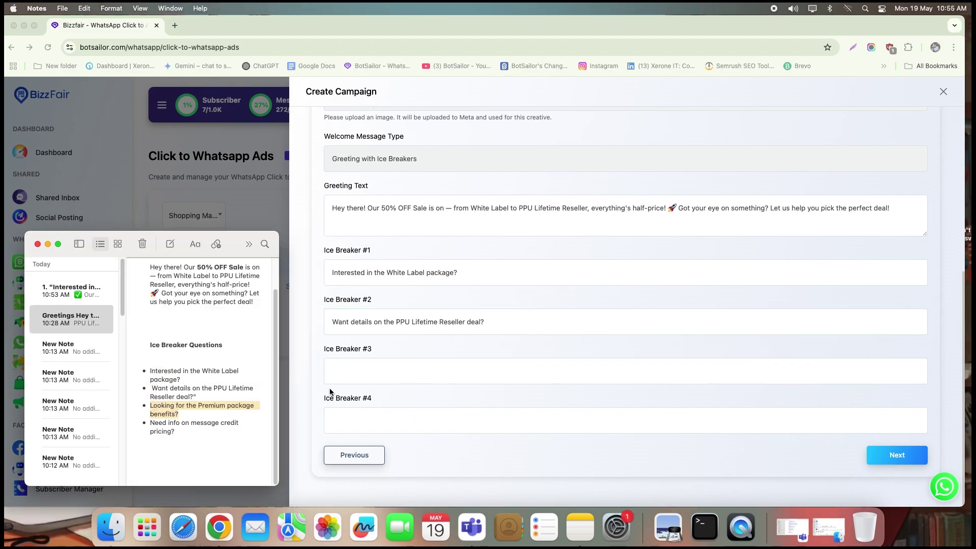
key("super+c")
key("super+Tab")
key("super+v")
left_click(360, 420)
key("super+Tab")
right_click(155, 430)
key("super+c")
key("super+Tab")
key("super+v")
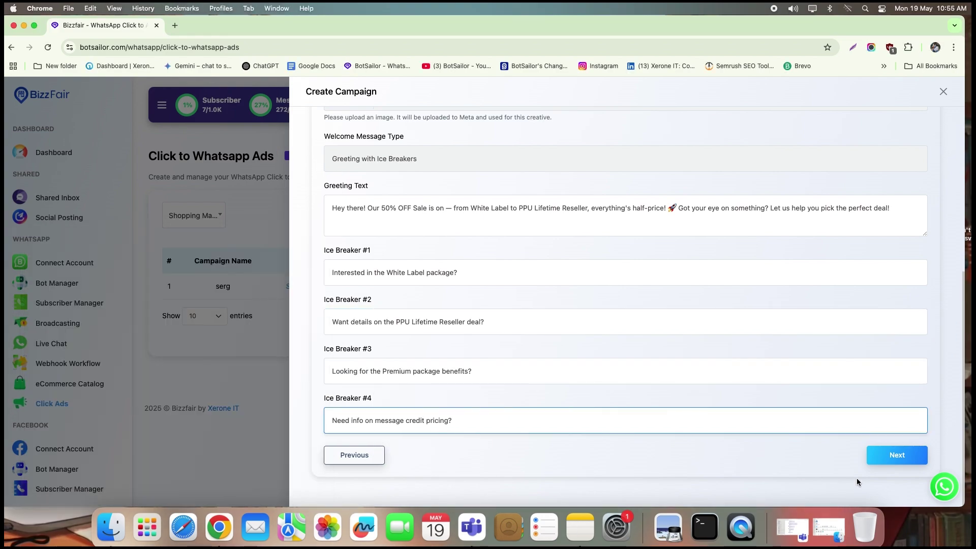
left_click(885, 454)
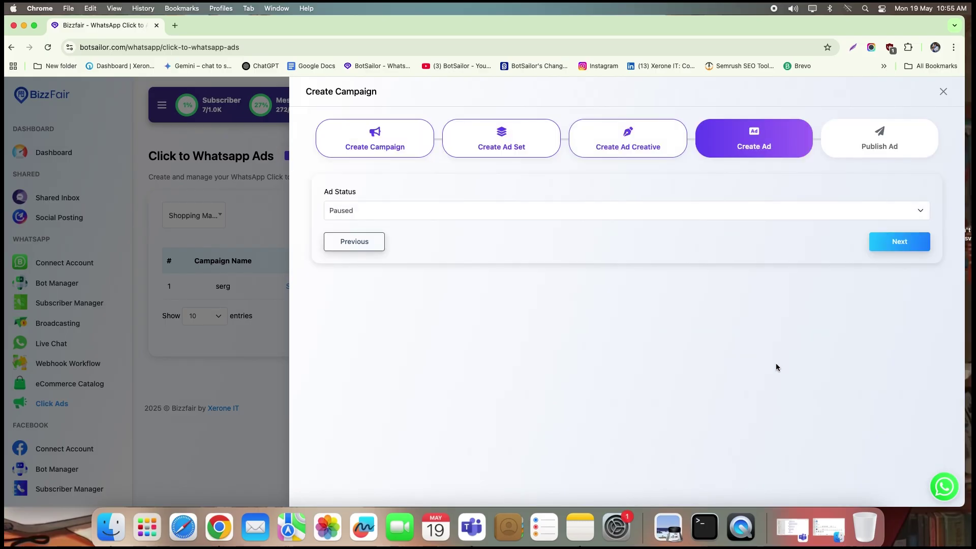
Confirm the Create Ad step with ad status Paused and start a new browser tab
left_click(885, 245)
left_click(175, 26)
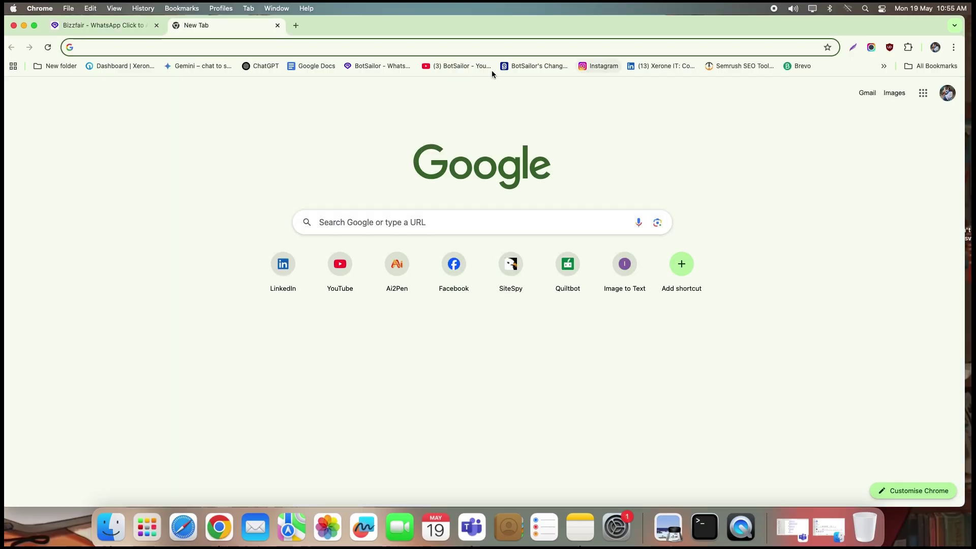
Open WhatsApp Manager for Shopping Mart via BotSailor's WhatsApp Connect Account page
left_click(376, 68)
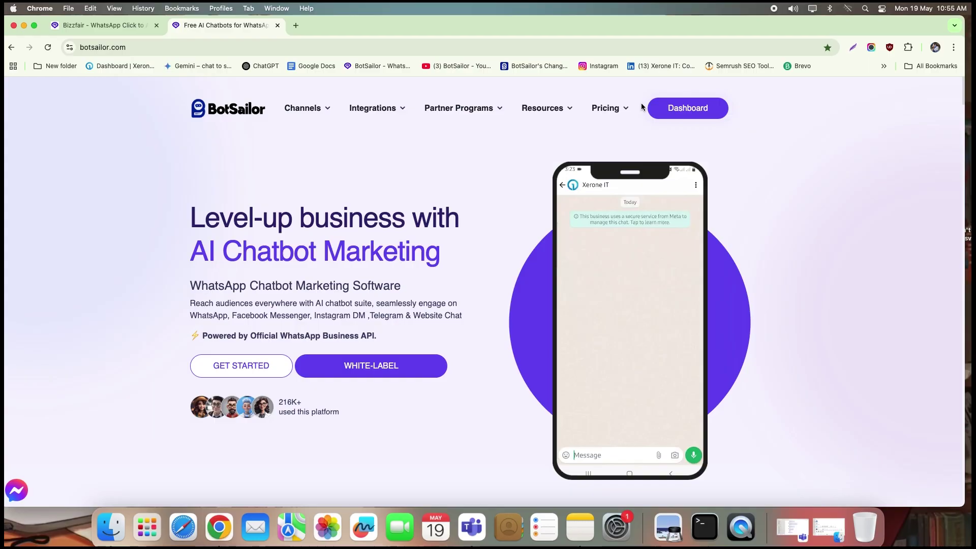
left_click(656, 111)
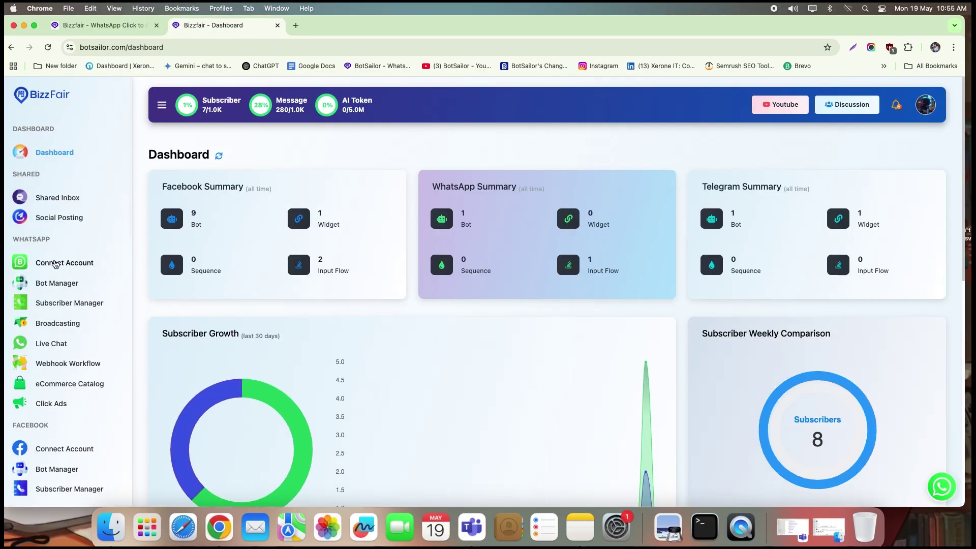
left_click(56, 263)
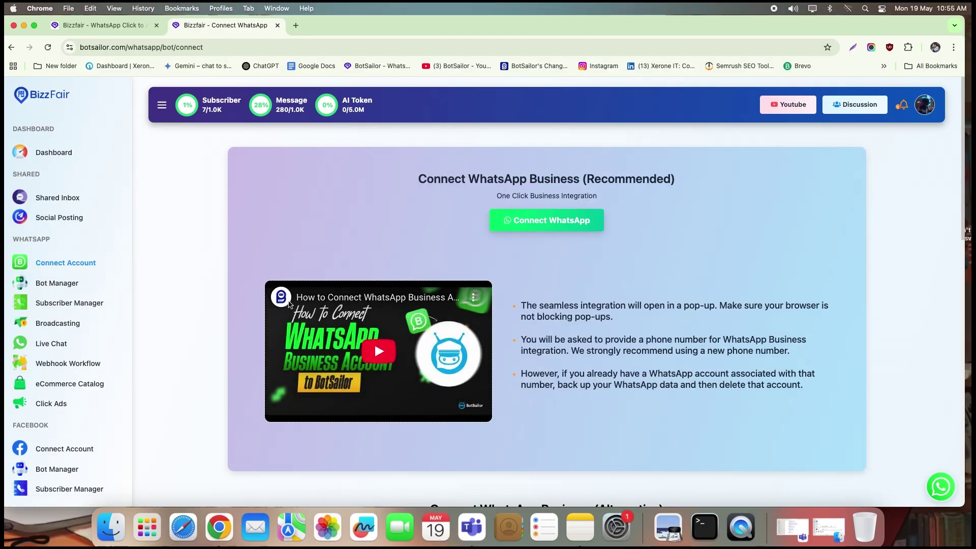
scroll(288, 300, "down", 6)
scroll(289, 301, "down", 8)
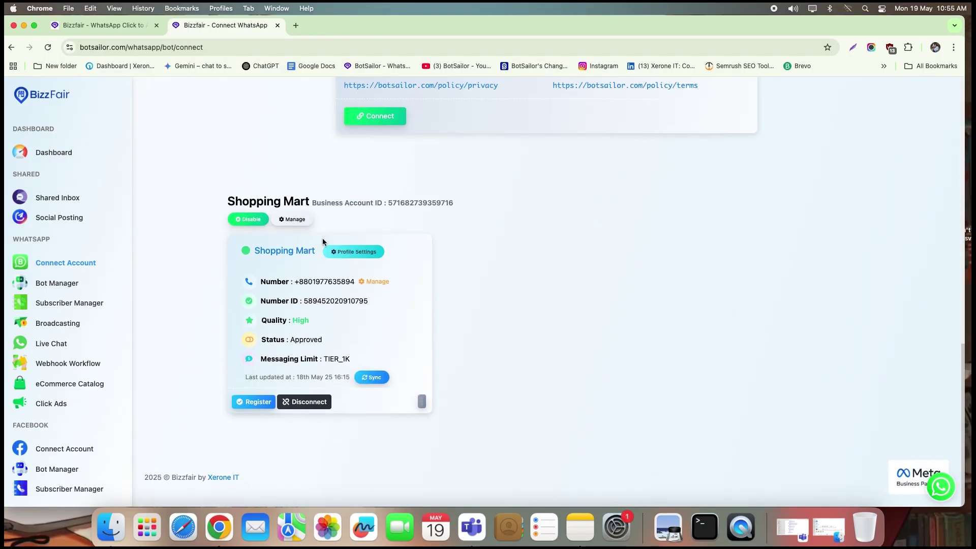
left_click(289, 220)
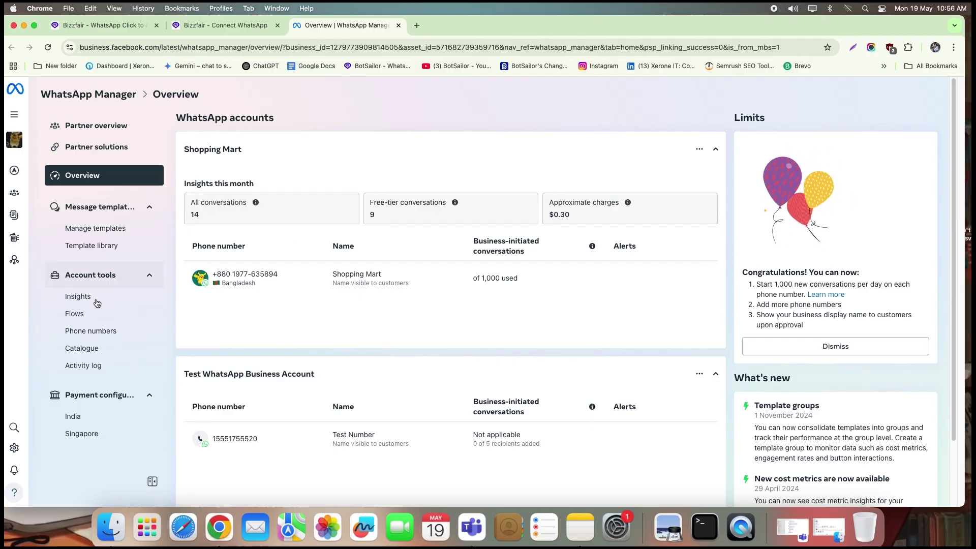
Open the Icebreakers editor in the Shopping Mart number's Automations settings
left_click(90, 331)
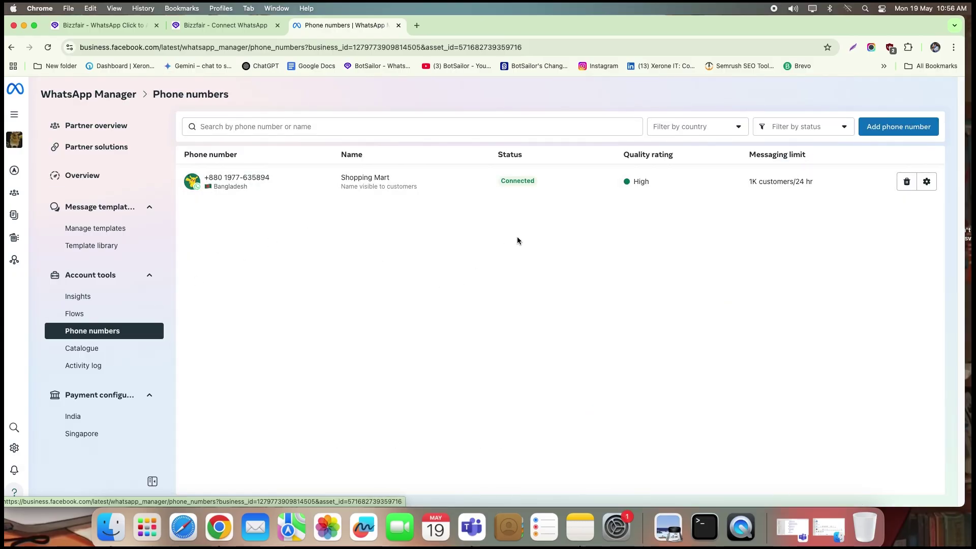
left_click(926, 181)
left_click(476, 200)
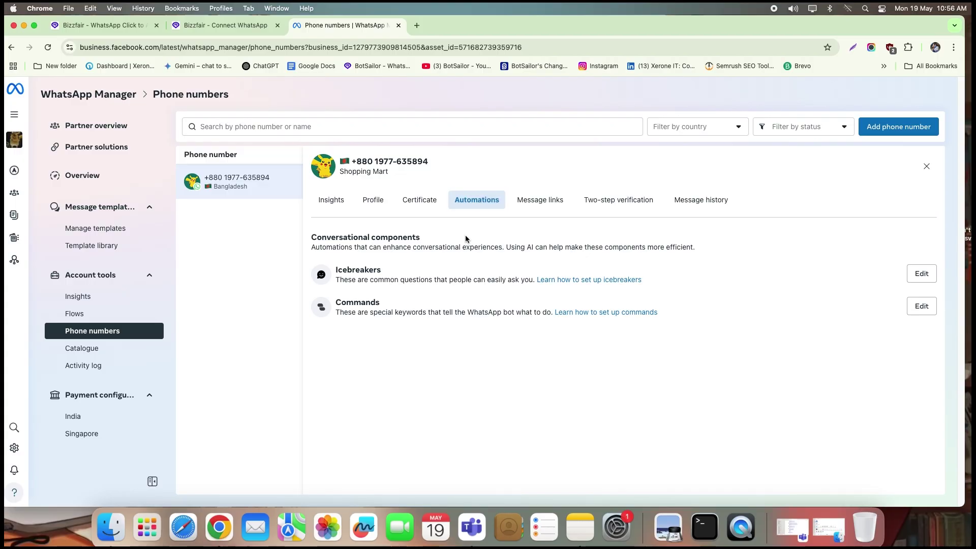
left_click(918, 275)
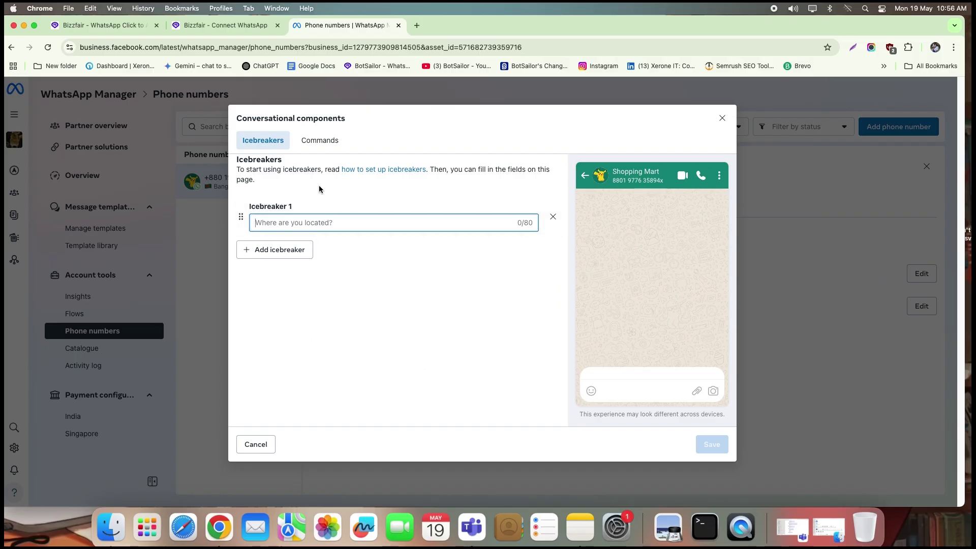
Paste the White Label question from Notes into Icebreaker 1 and remove its stray asterisk
left_click(579, 526)
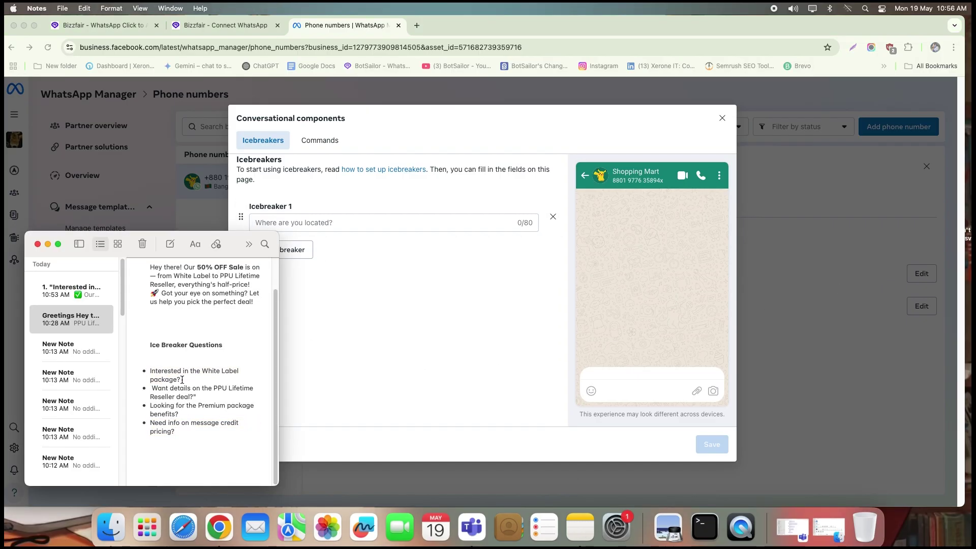
triple_click(160, 373)
right_click(160, 373)
left_click(182, 289)
left_click(255, 222)
right_click(255, 218)
left_click(280, 288)
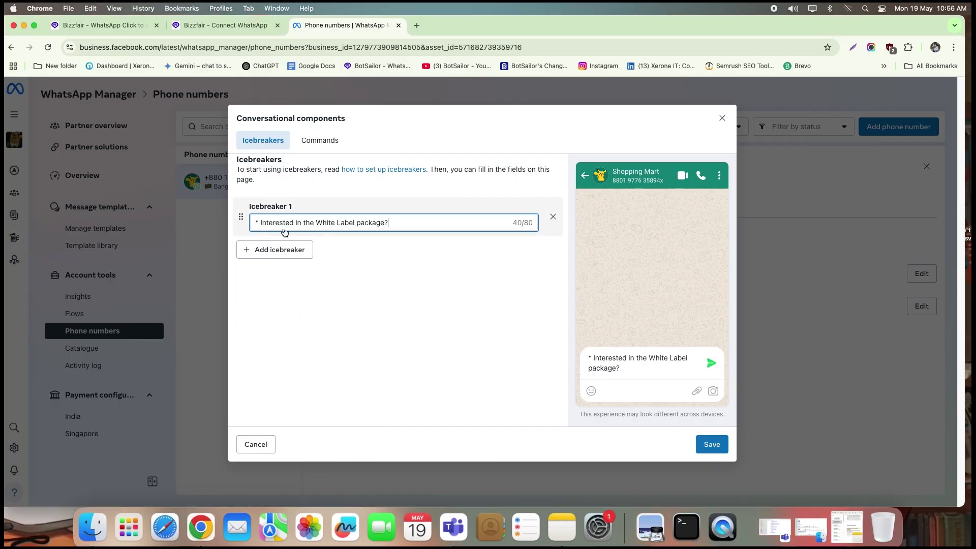
key("BackSpace")
left_click(275, 249)
Add Icebreaker 2 with the PPU Lifetime Reseller question from Notes
left_click(561, 527)
triple_click(204, 389)
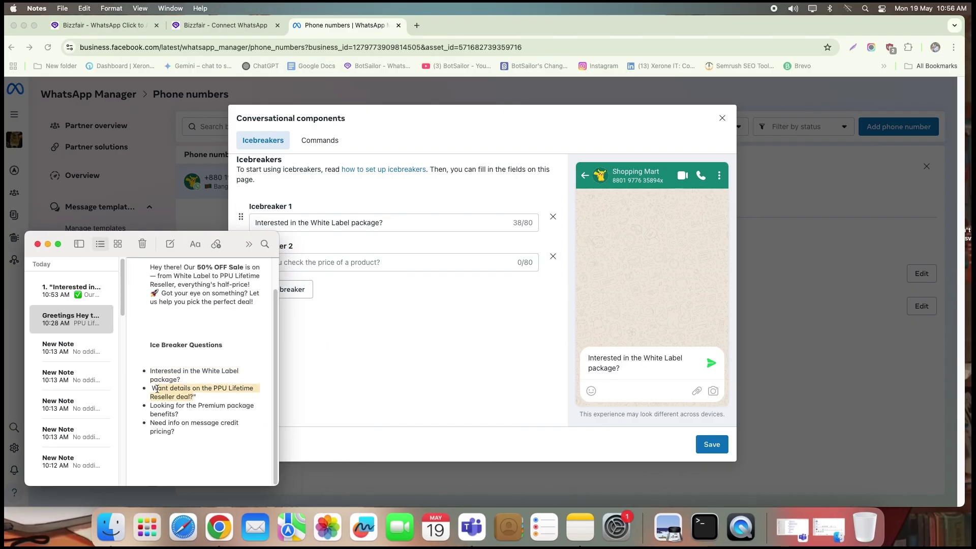
right_click(163, 388)
left_click(275, 262)
key("super+v")
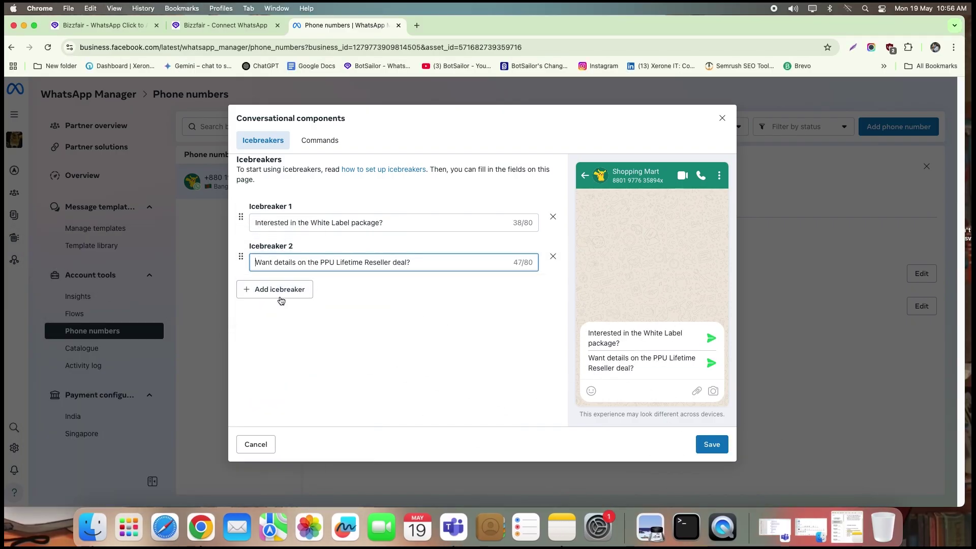
Add Icebreaker 3 with the Premium package benefits question
left_click(276, 289)
left_click(568, 527)
triple_click(203, 409)
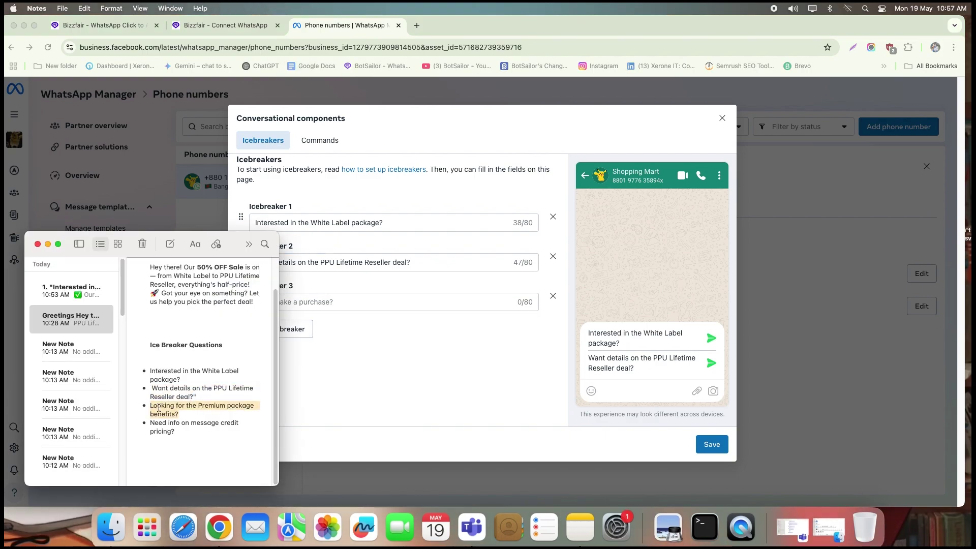
right_click(163, 409)
left_click(268, 303)
key("super+v")
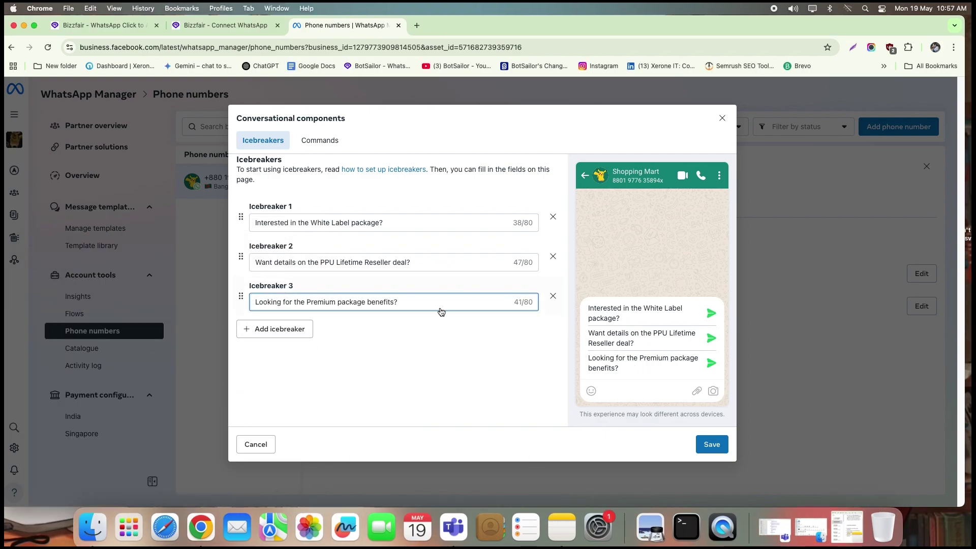
Add the message credit pricing question as Icebreaker 4, strip its leading asterisk, and save all four
left_click(279, 328)
left_click(561, 527)
triple_click(177, 357)
right_click(176, 356)
left_click(196, 285)
key("super+m")
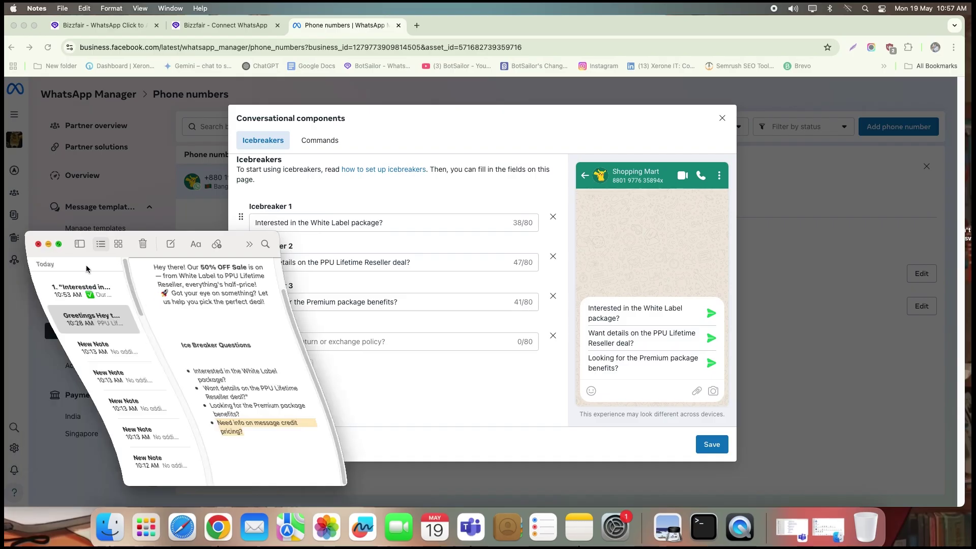
key("super+v")
key("super+Left")
key("Delete")
key("Delete")
key("super+Right")
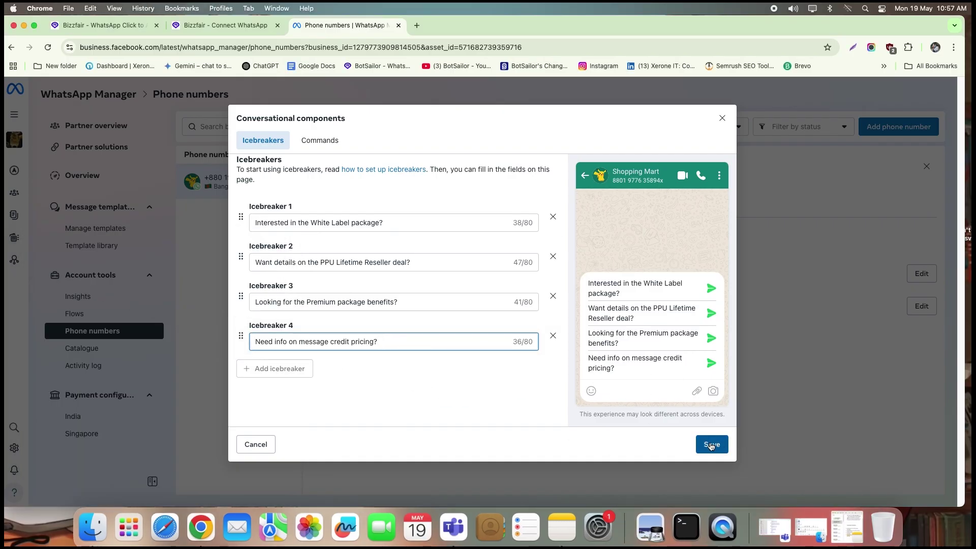
left_click(711, 445)
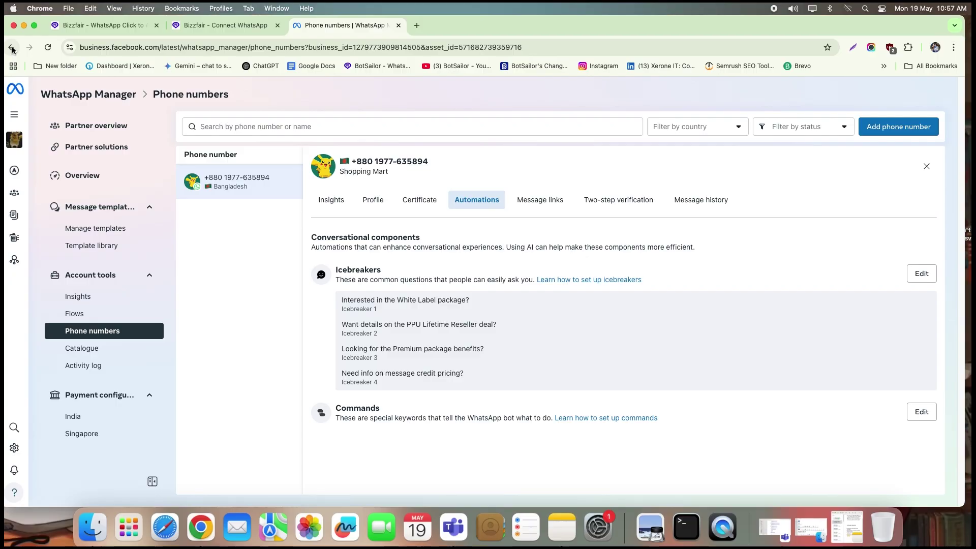
In BotSailor's Bot Manager, create a new bot reply flow and move the Start Bot Flow node higher
left_click(218, 25)
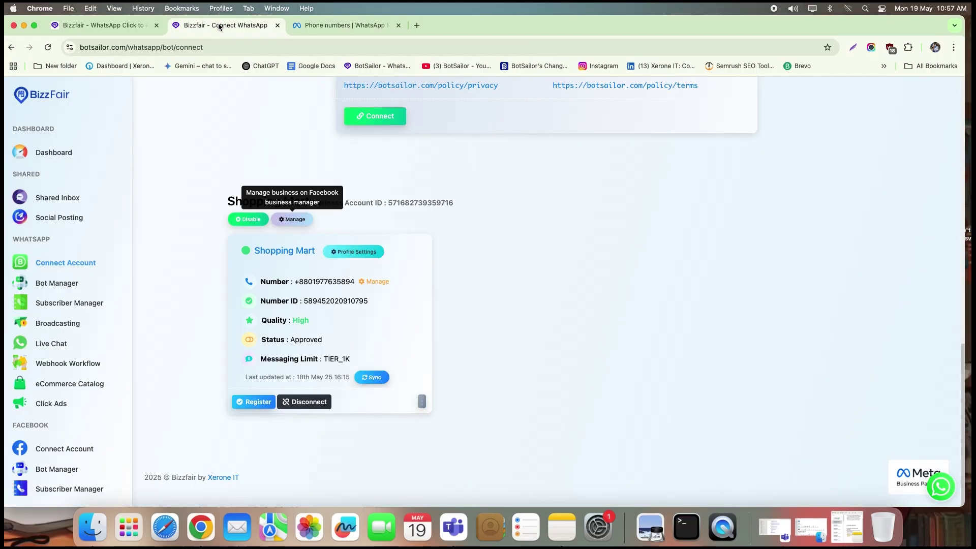
left_click(57, 283)
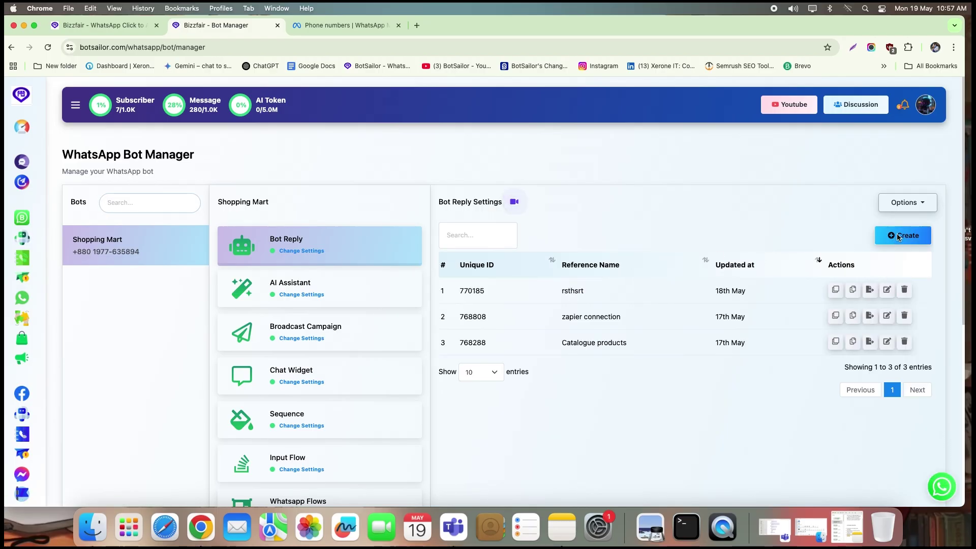
left_click(901, 235)
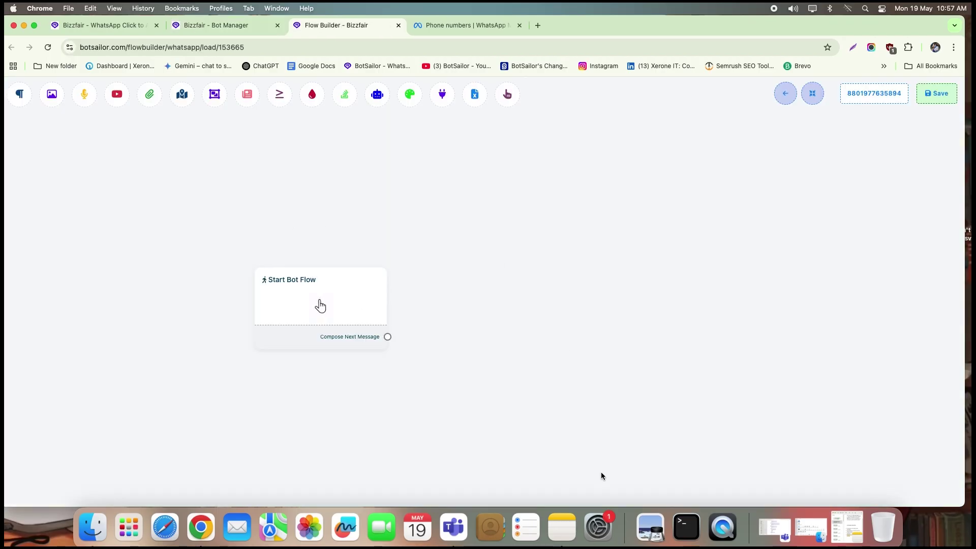
left_click_drag(307, 286, 316, 185)
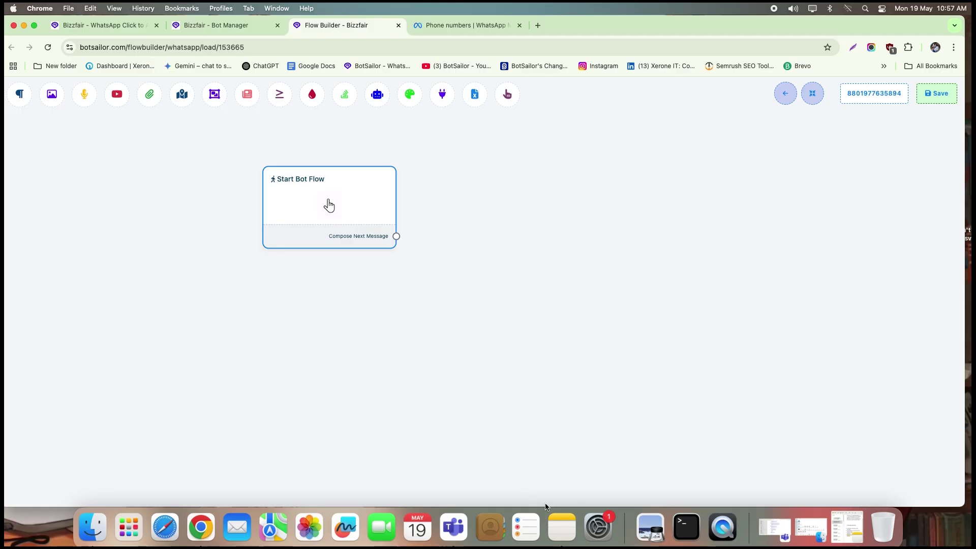
Copy the White Label question from the icebreaker answers note
left_click(562, 526)
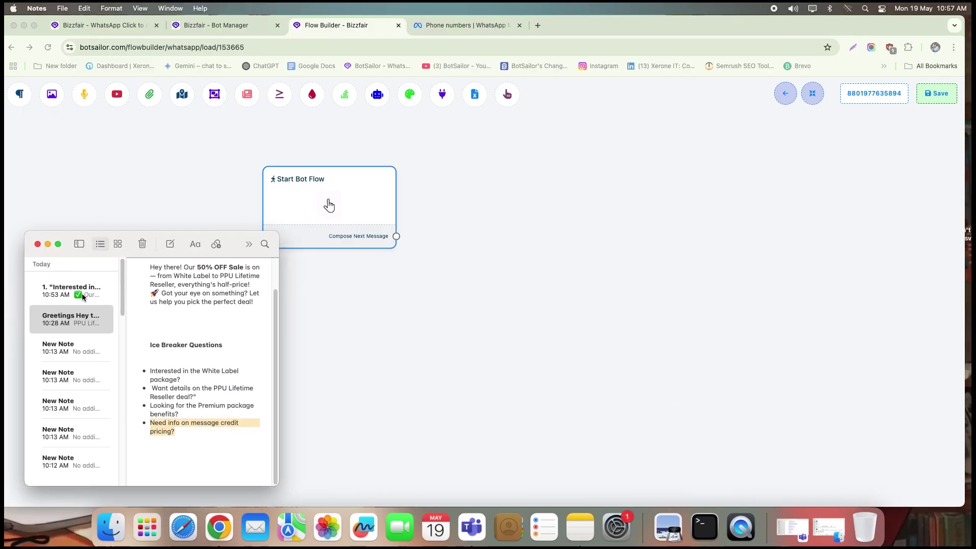
left_click(82, 297)
scroll(190, 335, "up", 10)
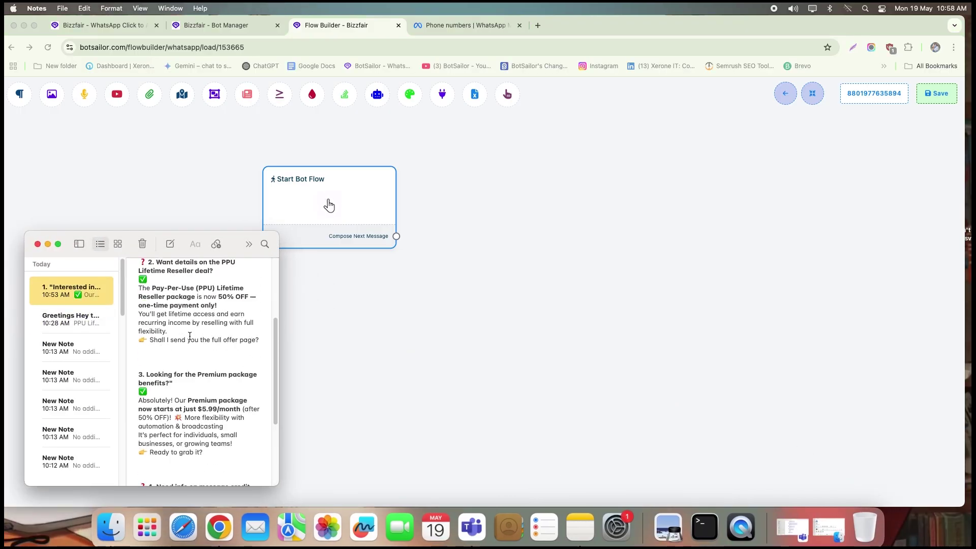
scroll(192, 333, "up", 2)
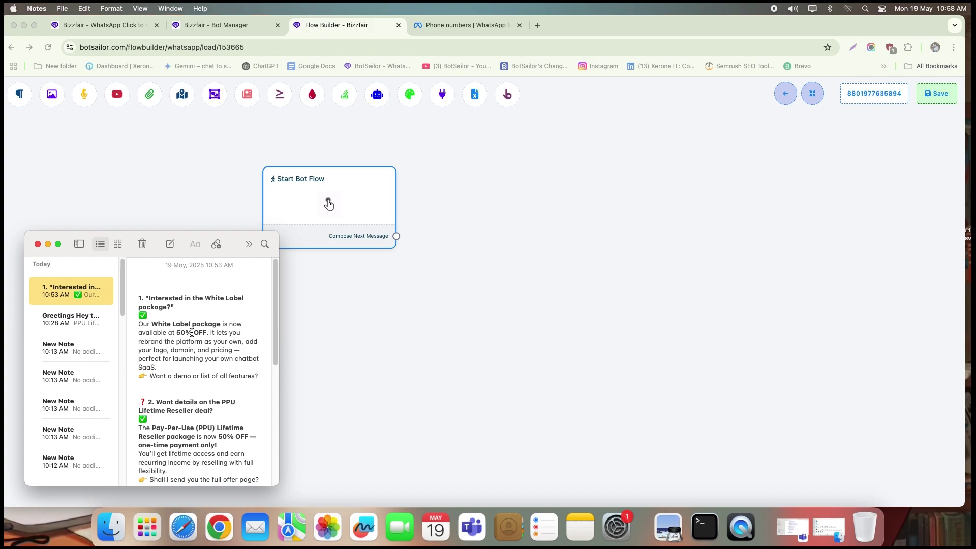
mouse_move(152, 302)
left_mouse_down()
mouse_move(165, 307)
mouse_move(161, 301)
left_mouse_up()
left_click(165, 307)
right_click(150, 295)
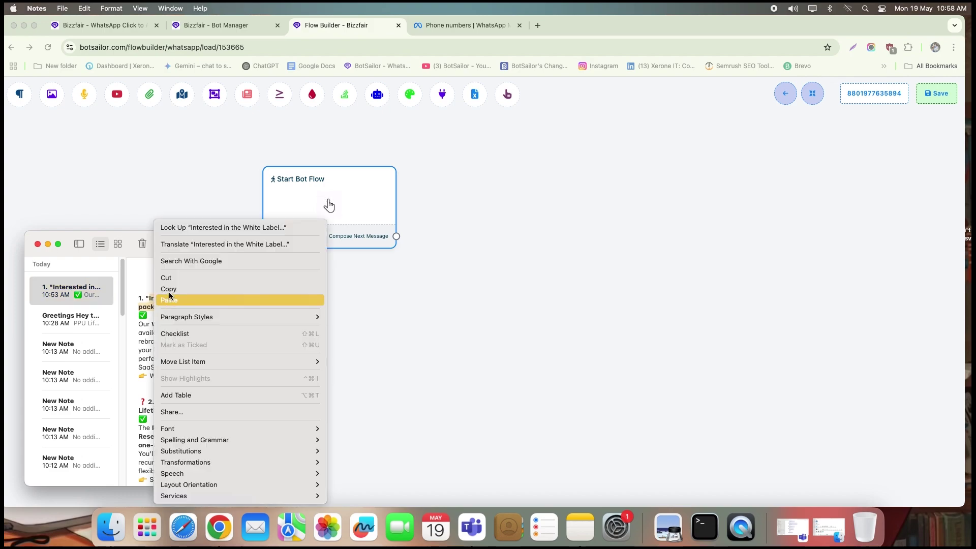
left_click(170, 301)
Set the White Label question as the trigger keyword, title the flow Ice Breaker 1, and save
left_click(342, 179)
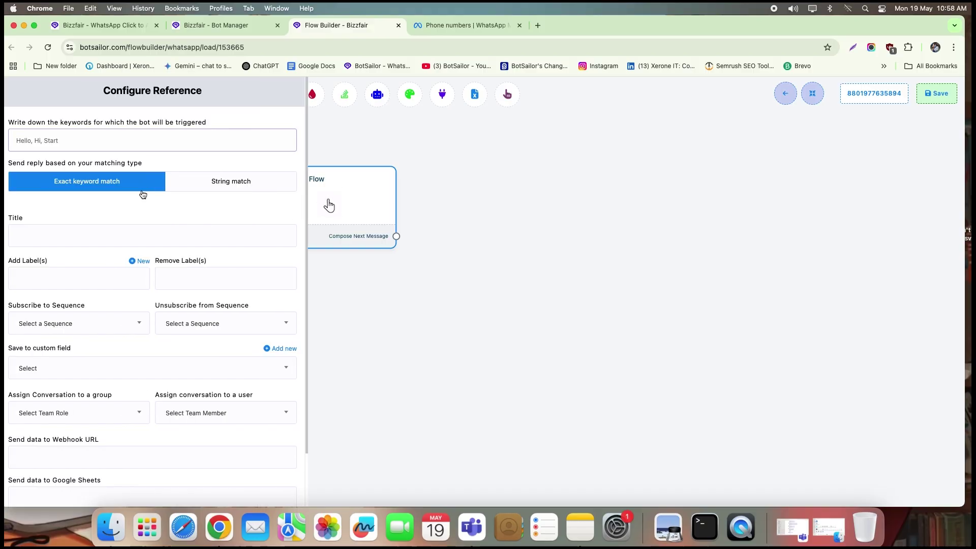
right_click(43, 138)
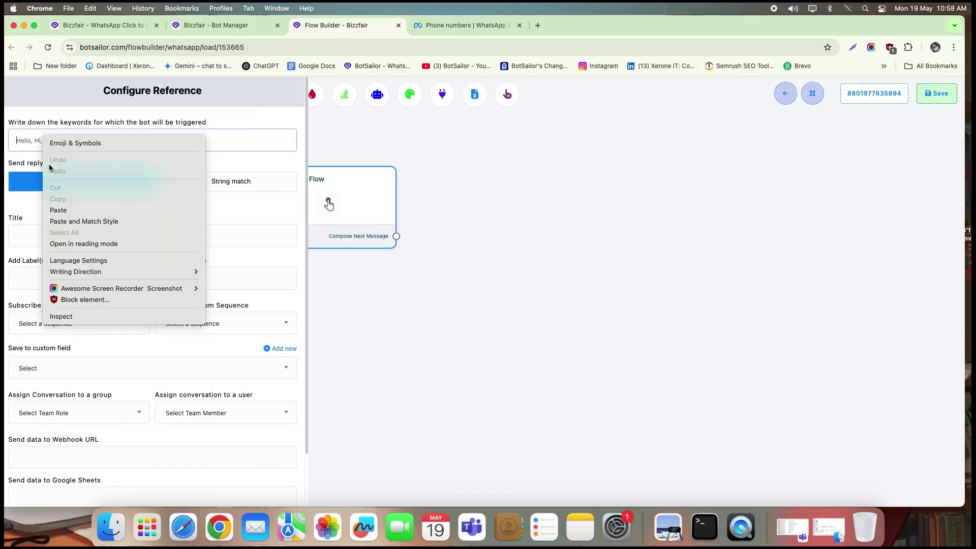
left_click(54, 209)
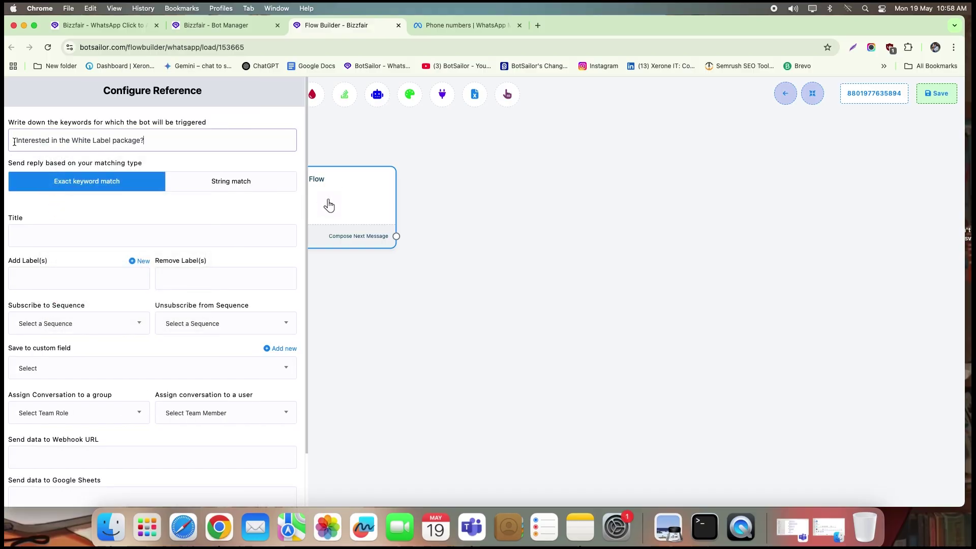
key("super+Left")
left_click(40, 230)
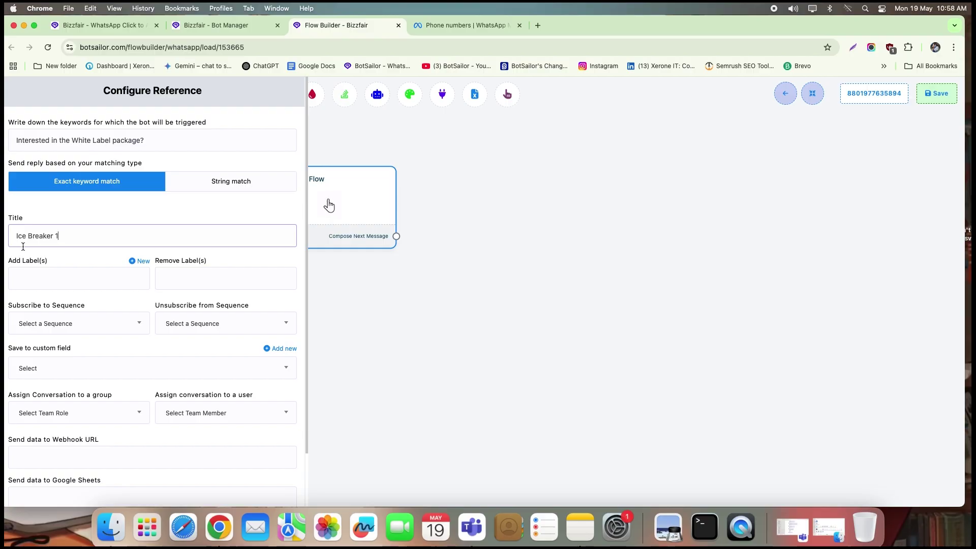
scroll(84, 297, "down", 2)
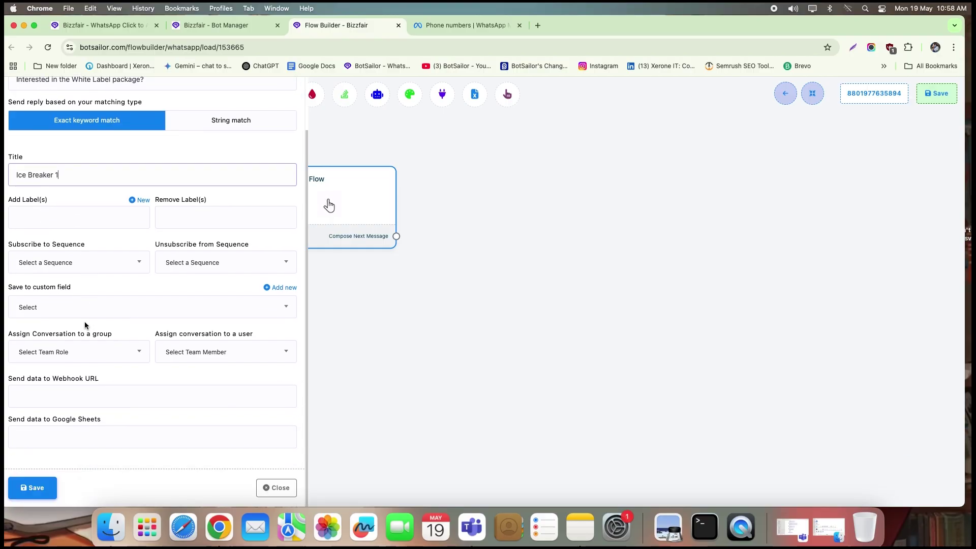
left_click(31, 486)
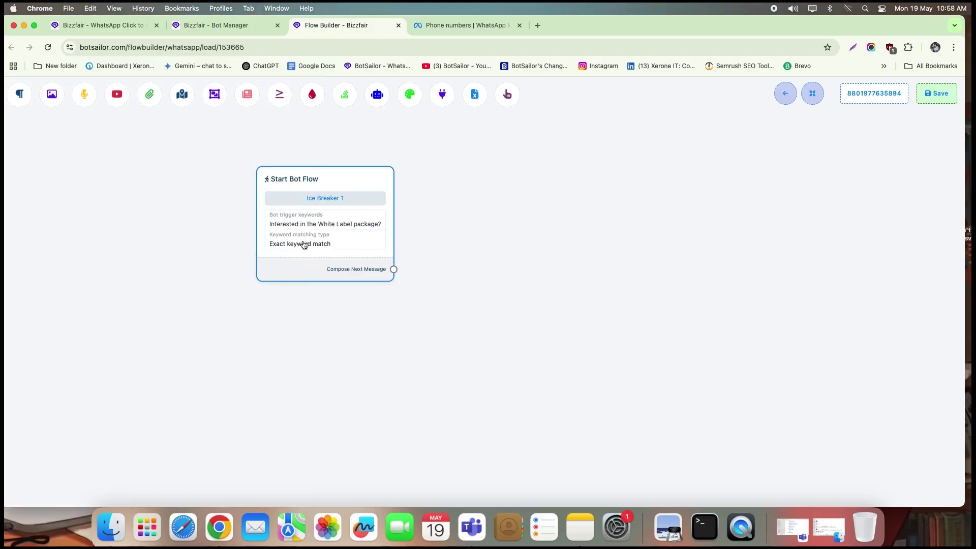
Add a text reply containing the White Label offer from Notes, save it, and return to Bot Manager
left_click_drag(324, 270, 371, 223)
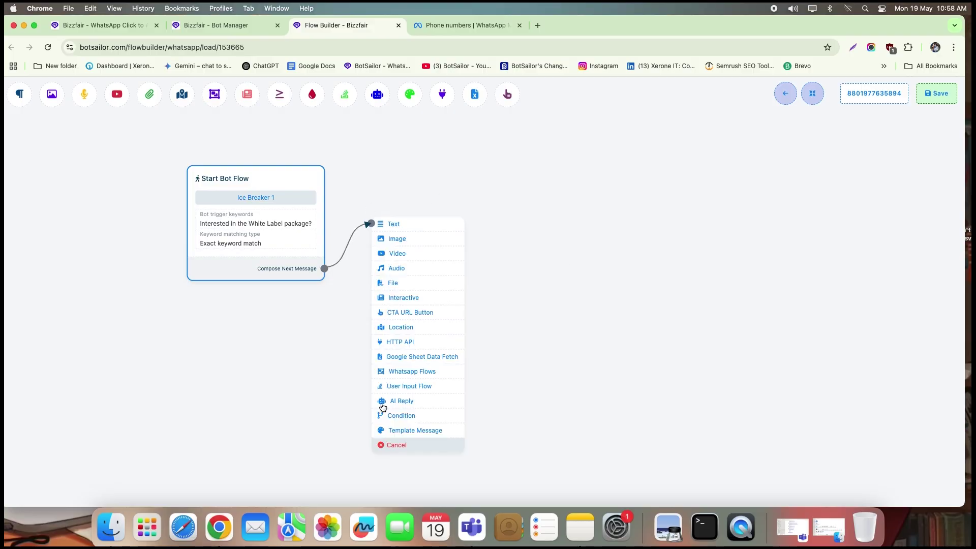
left_click(394, 224)
left_click_drag(459, 285, 405, 224)
left_click(579, 528)
triple_click(183, 340)
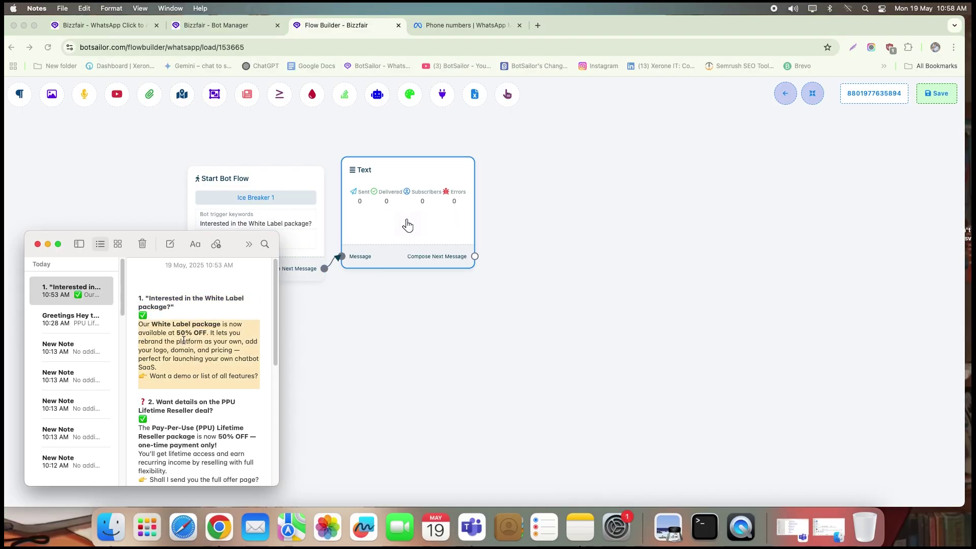
key("cmd+c")
left_click(376, 233)
left_click(87, 170)
key("cmd+v")
left_click(44, 289)
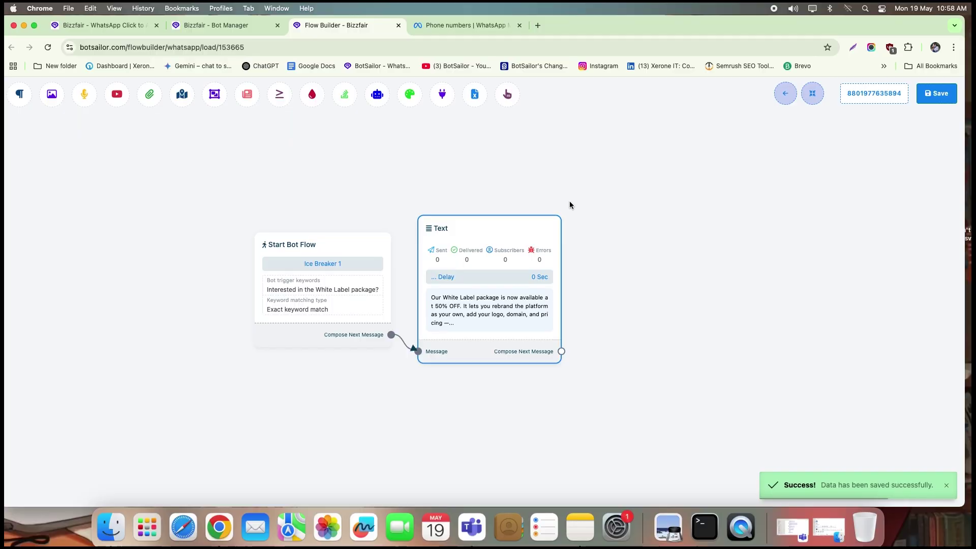
left_click(249, 26)
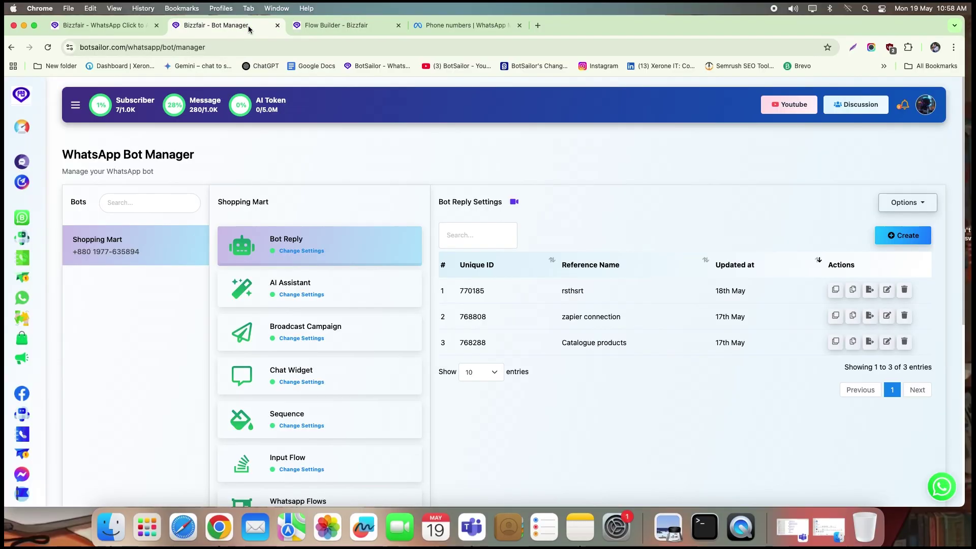
Create a new flow triggered by the PPU Lifetime Reseller question, titled 'Ice Breaker 2'
left_click(897, 235)
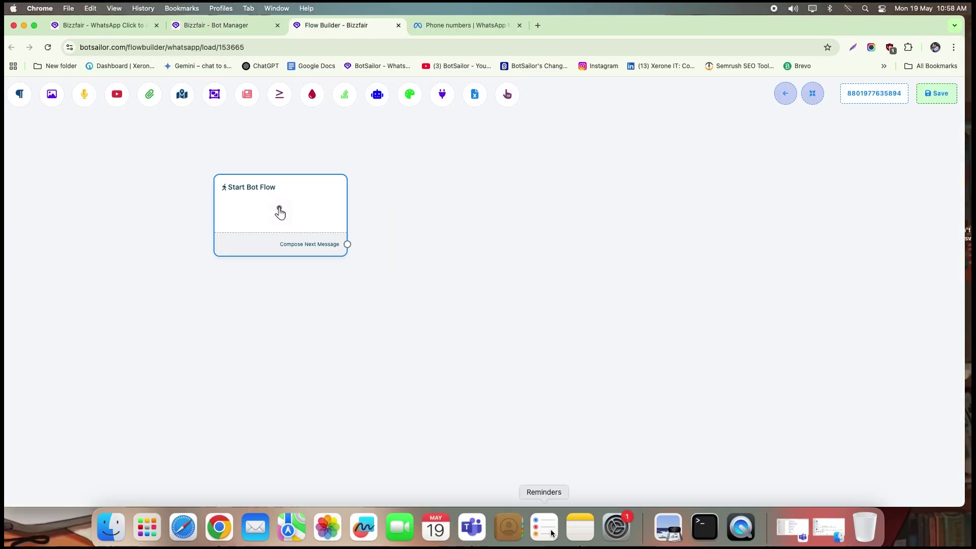
left_click(580, 529)
double_click(246, 219)
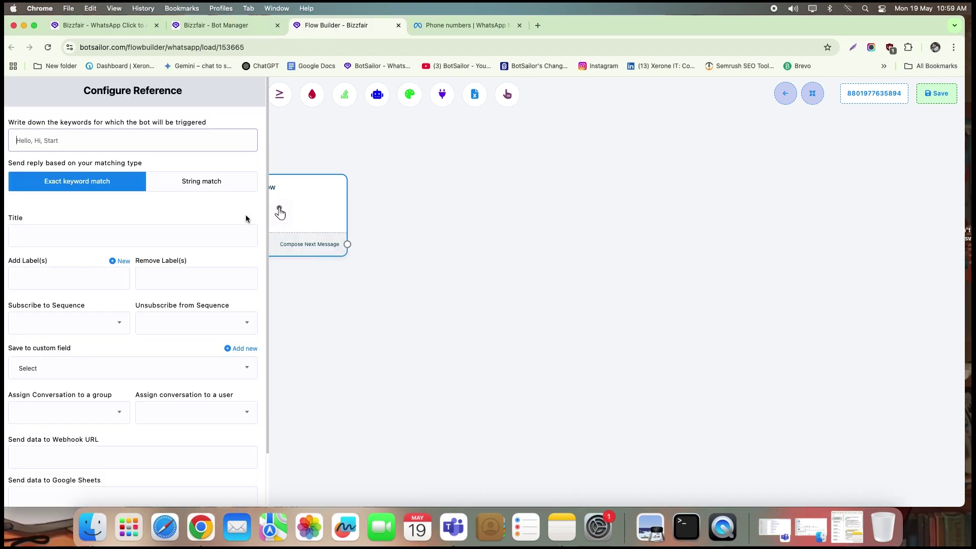
key("super+v")
left_click(75, 237)
type("I")
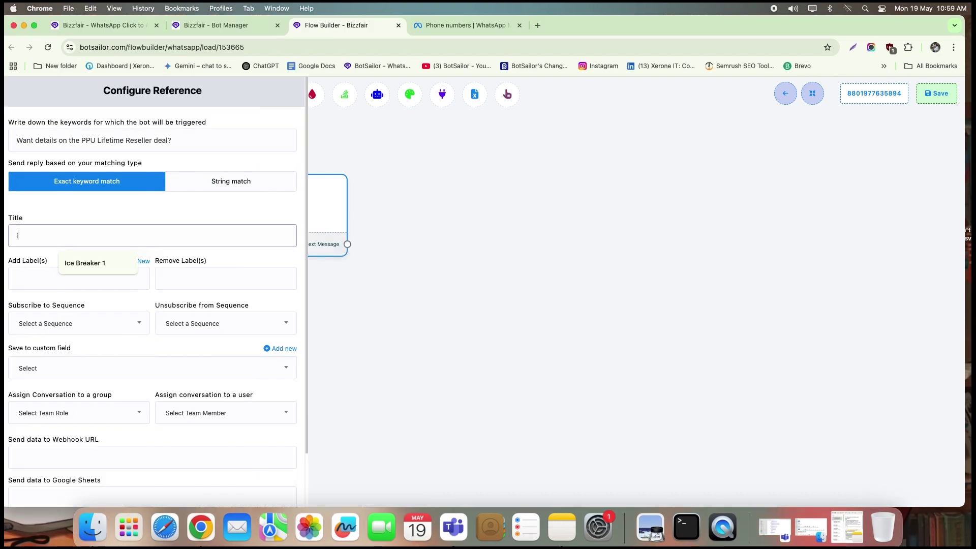
type("ce Breaker 2")
left_click(457, 315)
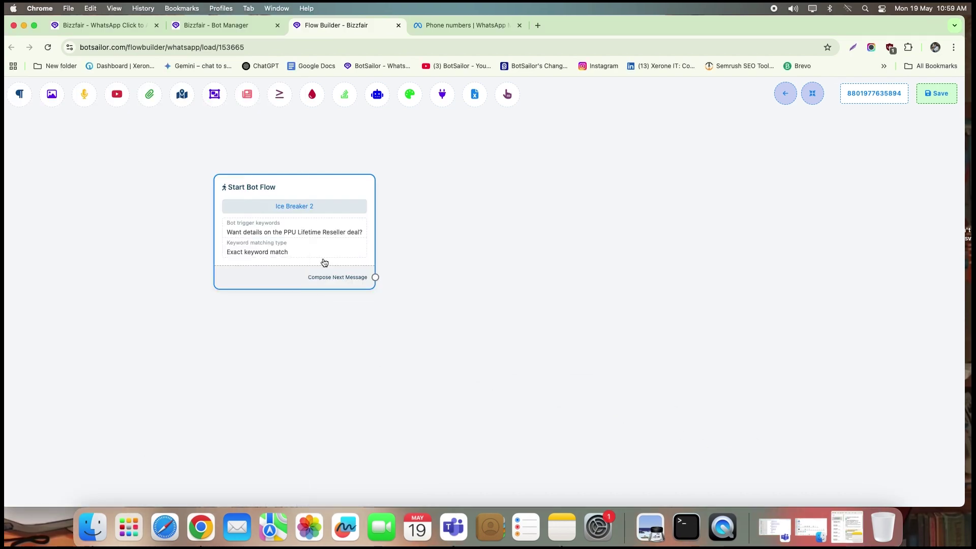
Add a text reply with the PPU reseller offer, save it, and create another new flow
left_click(846, 528)
left_click_drag(138, 385, 258, 438)
key("super+c")
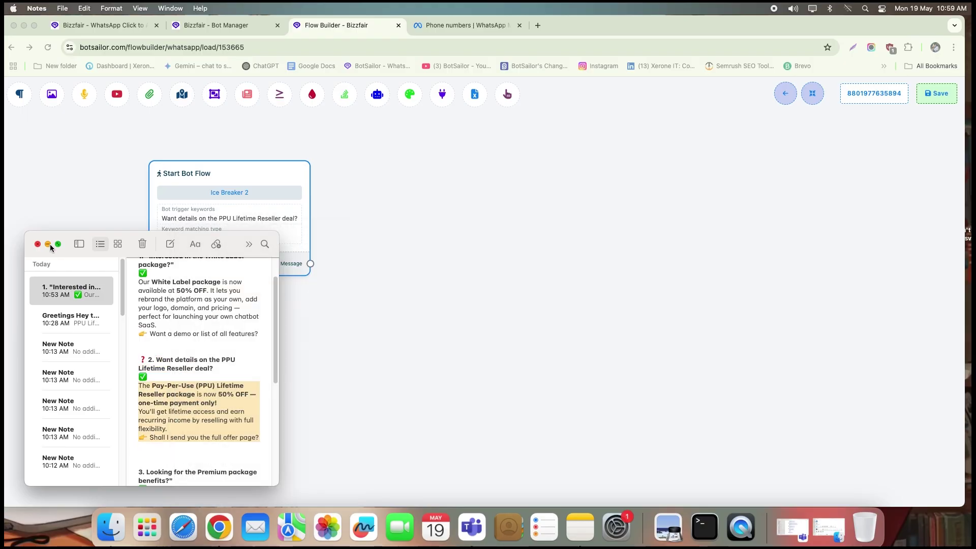
left_click(48, 244)
left_click_drag(310, 263, 436, 316)
left_click(502, 286)
right_click(100, 173)
left_click(113, 255)
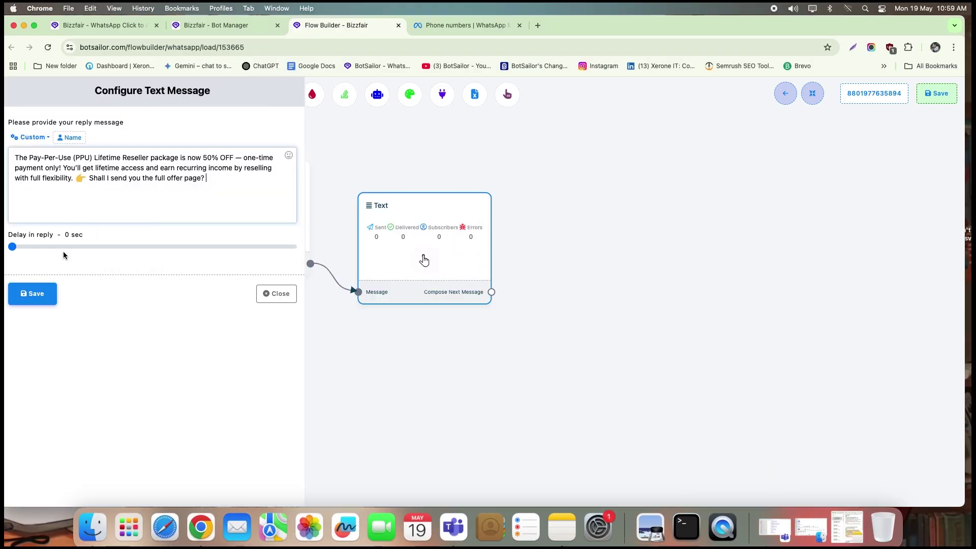
left_click(30, 290)
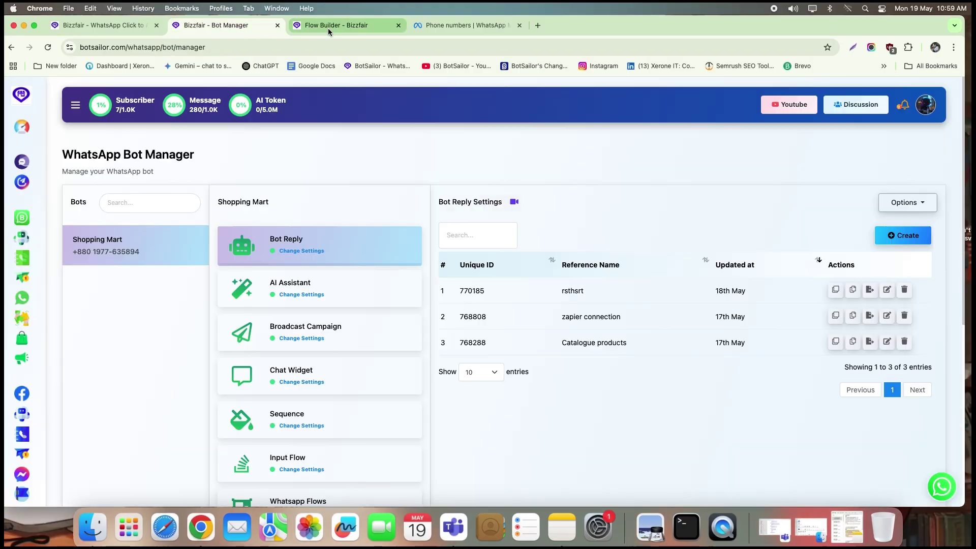
left_click(911, 236)
Set the Premium package benefits question as trigger keyword, title the flow 'Ice Breaker 3', and save
left_click(561, 526)
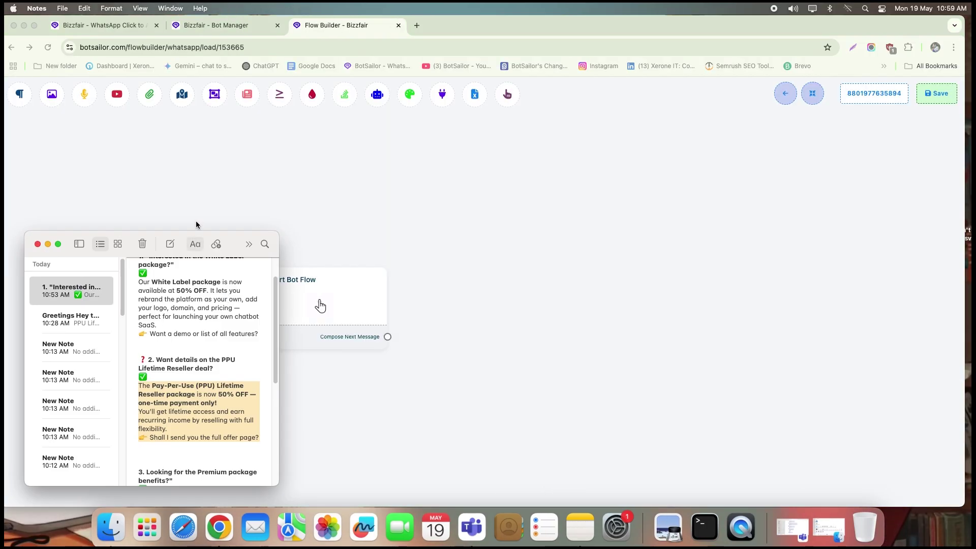
scroll(737, 301, "down", 3)
left_click_drag(737, 292, 761, 300)
right_click(747, 300)
left_click(777, 280)
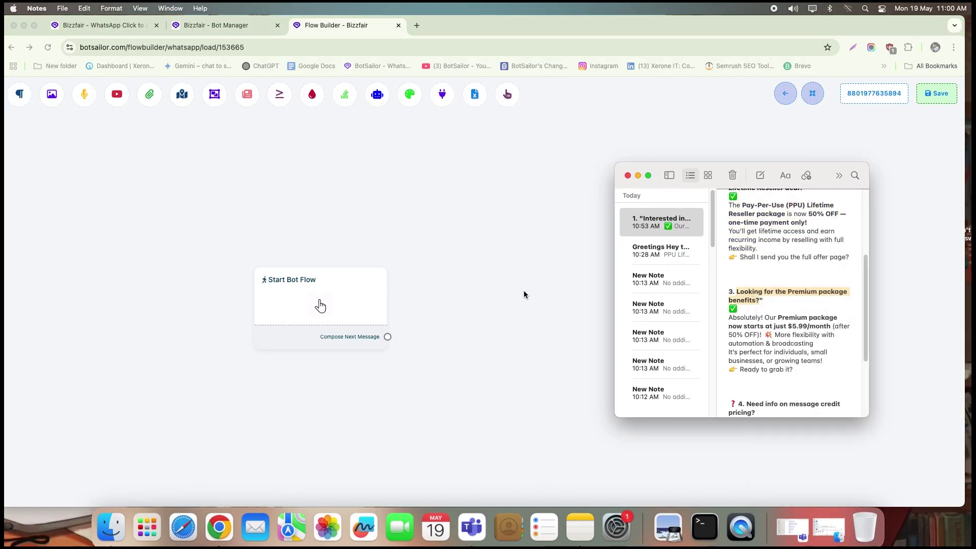
left_click(320, 305)
left_click(60, 148)
key("super+v")
key("Tab")
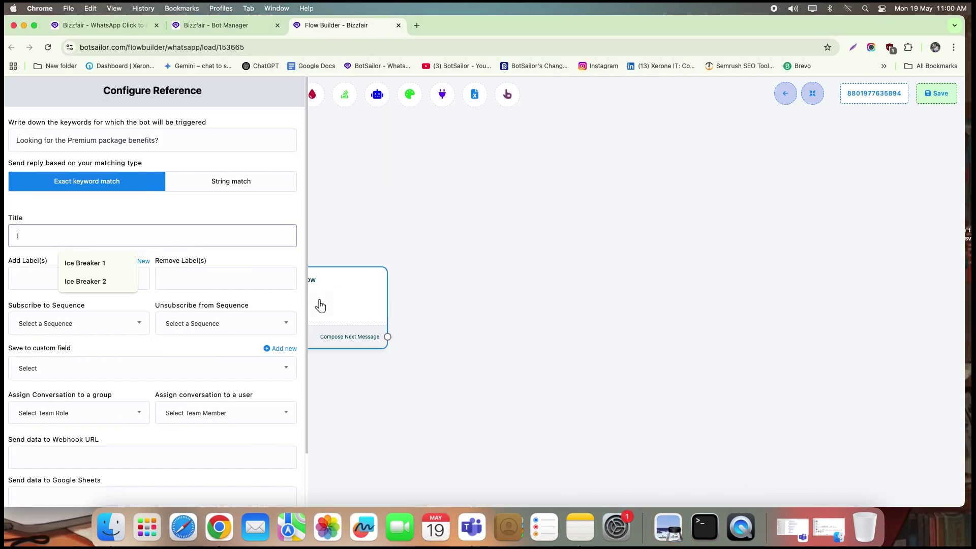
type("Ice Breaker 3")
left_click(409, 420)
Add a connected text reply with the Premium package message from Notes and save it
key("super+Tab")
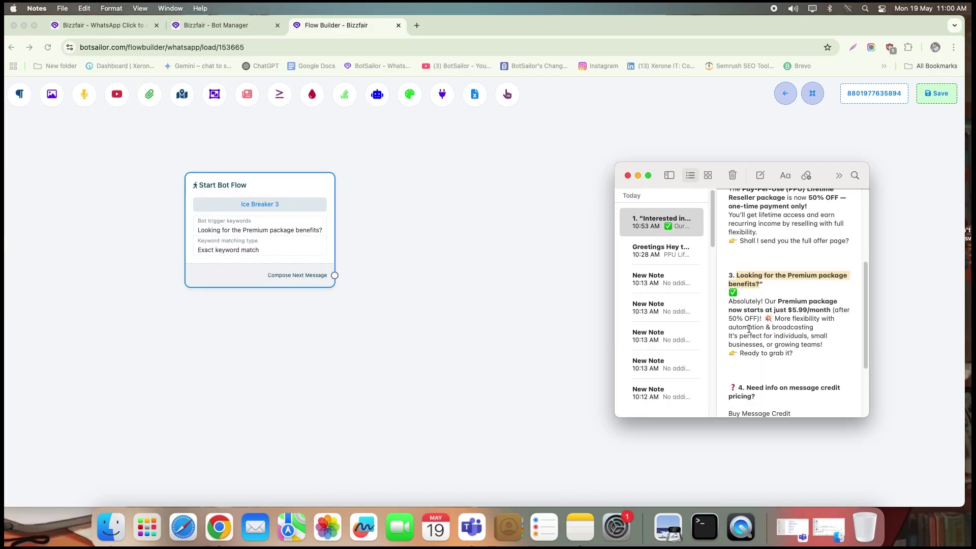
left_click_drag(728, 301, 768, 356)
right_click(770, 322)
left_click(785, 289)
key("super+m")
left_click_drag(334, 275, 488, 308)
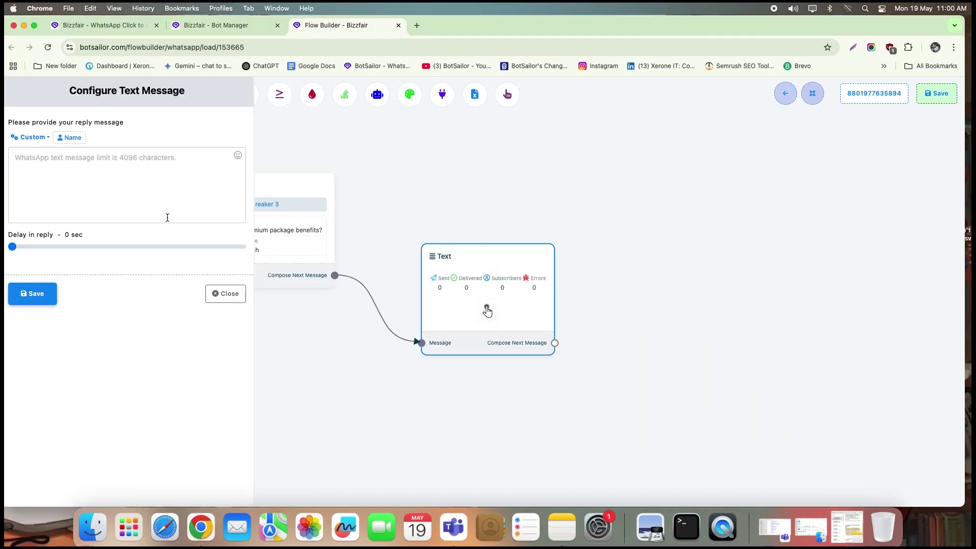
key("super+v")
left_click(276, 293)
Return to Bot Manager, open the new blank flow, and bring the notes back up
left_click(811, 93)
key("ctrl+shift+Tab")
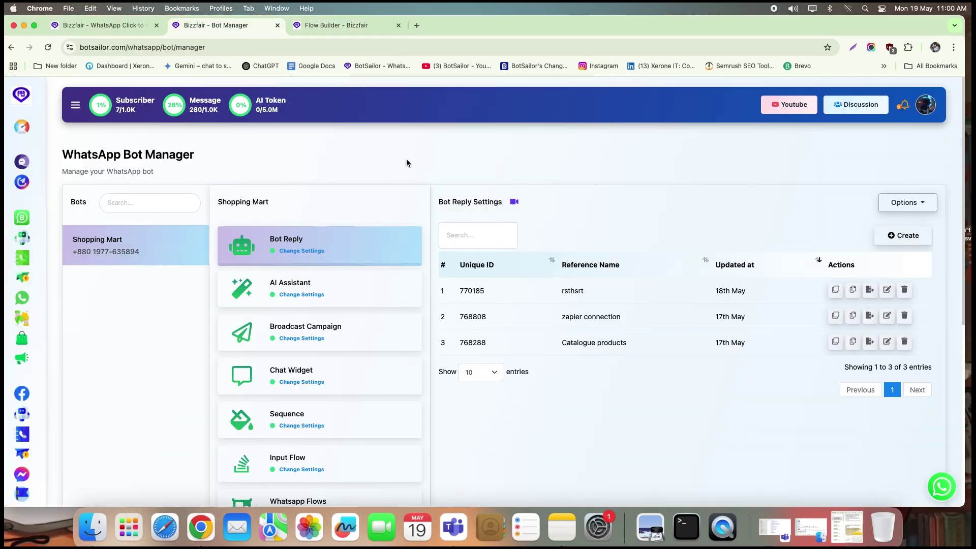
key("ctrl+Tab")
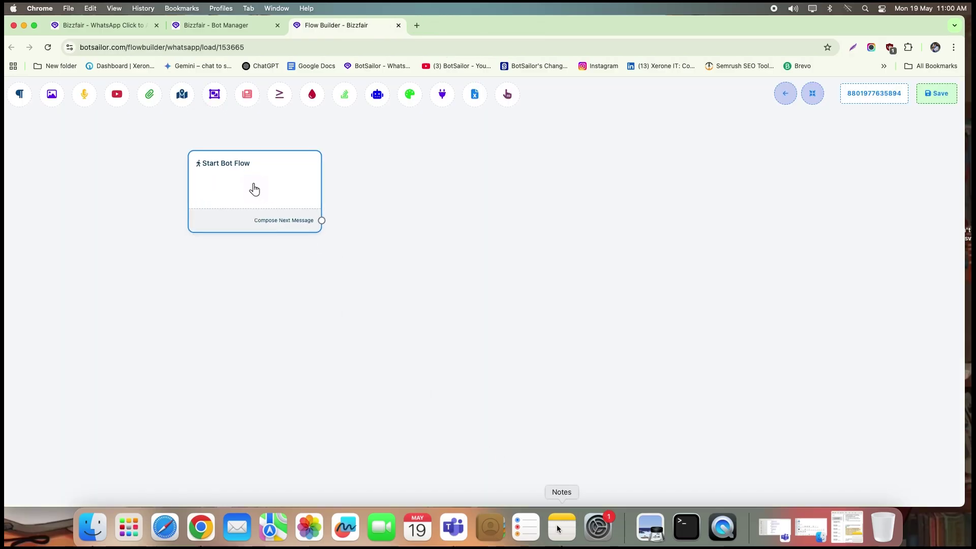
left_click(561, 526)
Set the start trigger to the message credit pricing question and title the flow 'Ice Breaker 4'
scroll(787, 305, "down", 5)
right_click(745, 218)
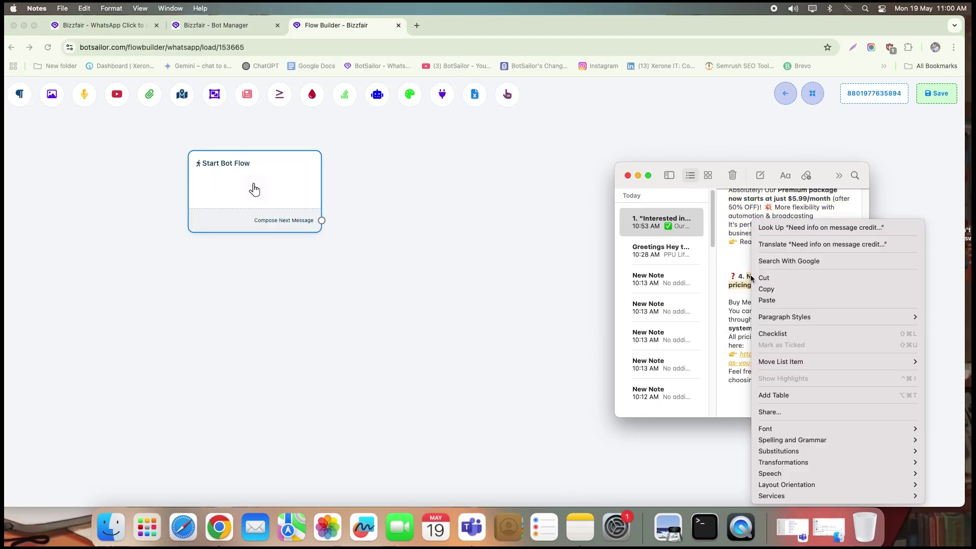
left_click(767, 290)
left_click(254, 190)
left_click(86, 142)
key("super+v")
left_click(217, 234)
type("Ice Breaker 4")
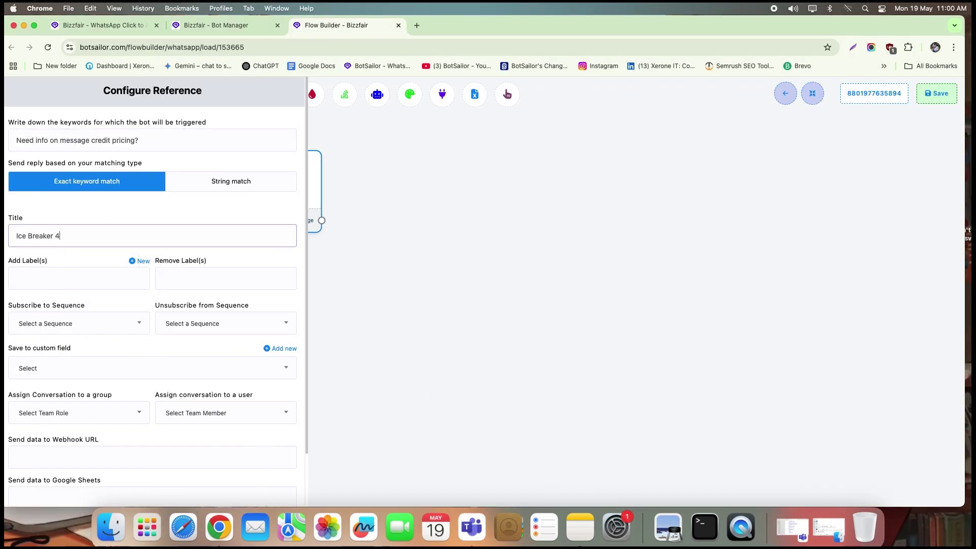
key("Return")
Replace the plain text reply with a CTA URL button reply connected to the trigger
left_click(217, 235)
left_click(580, 526)
right_click(783, 281)
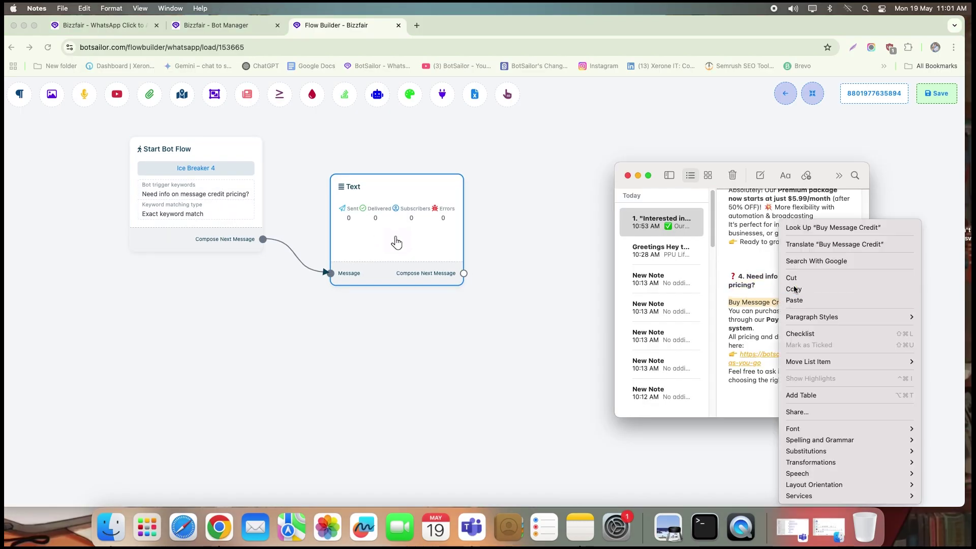
left_click(810, 270)
key("super+m")
left_click(407, 200)
key("Delete")
left_click(507, 94)
left_click_drag(262, 238, 403, 279)
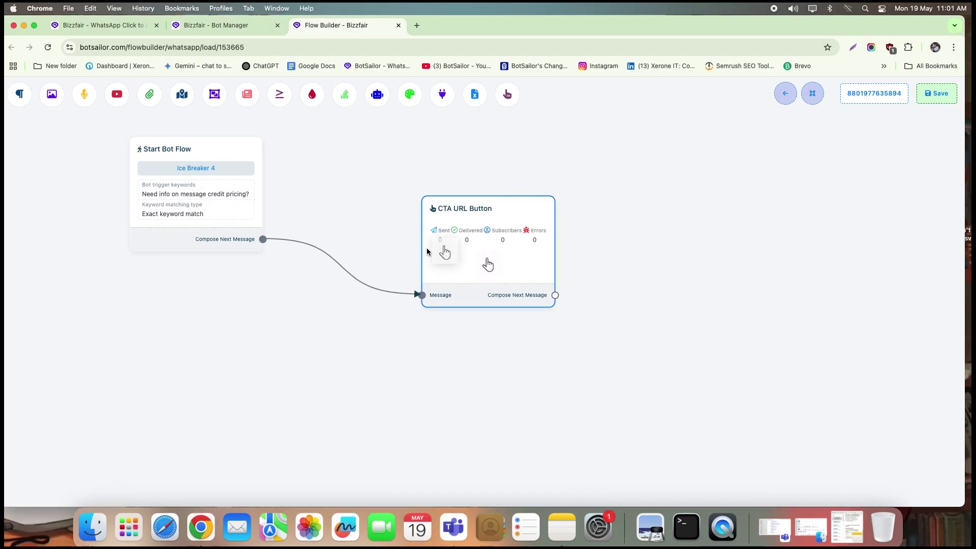
Give the CTA reply header 'Buy Message Credit', the credits explanation body and the help-choosing footer
double_click(469, 233)
right_click(65, 160)
left_click(79, 241)
left_click(561, 527)
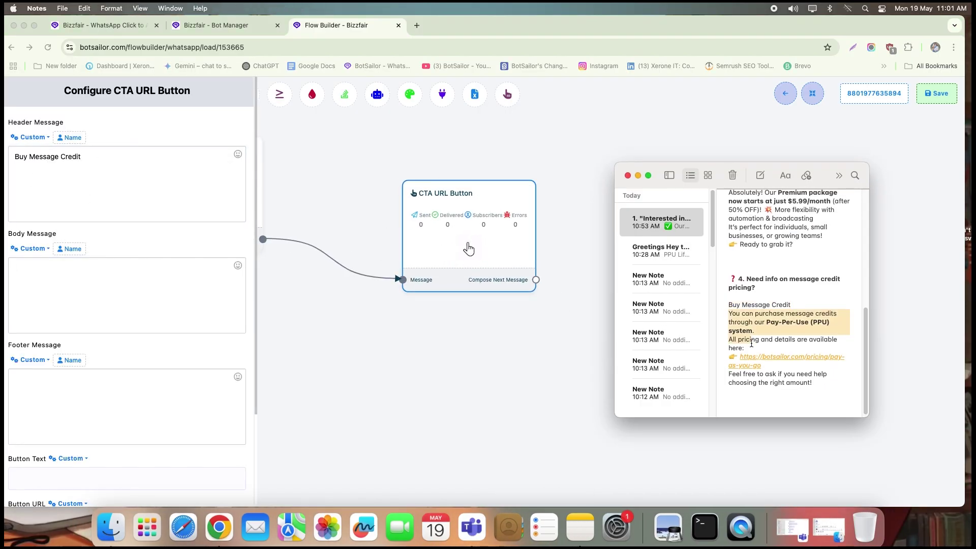
left_click(84, 297)
key("super+v")
left_click(579, 526)
triple_click(762, 378)
right_click(728, 379)
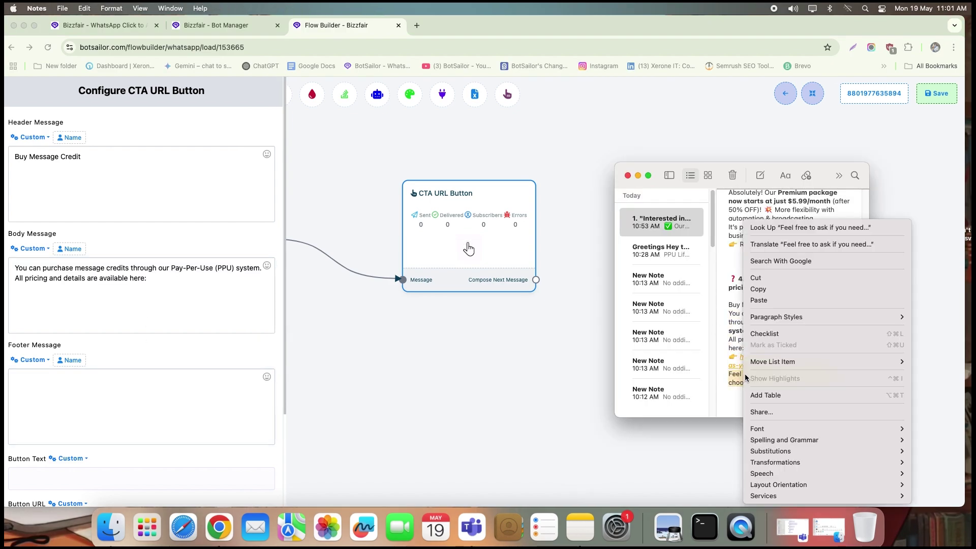
left_click(742, 283)
left_click(122, 390)
key("super+v")
Add a 'Message Credits' button linking to pay-as-you-go pricing, set a 4-second delay, and save
scroll(122, 390, "down", 5)
left_click(41, 359)
left_click(76, 386)
left_click(34, 407)
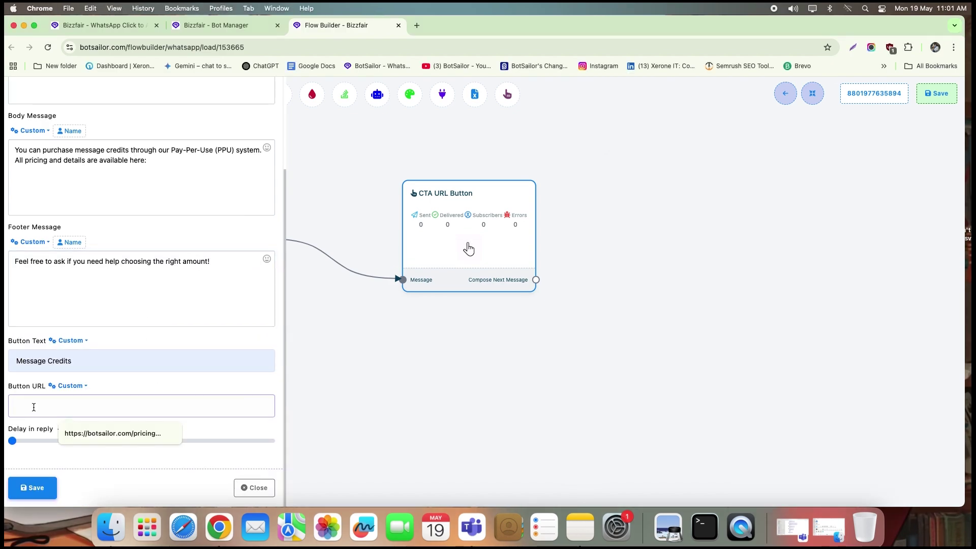
key("super+Tab")
key("super+c")
key("super+Tab")
key("super+v")
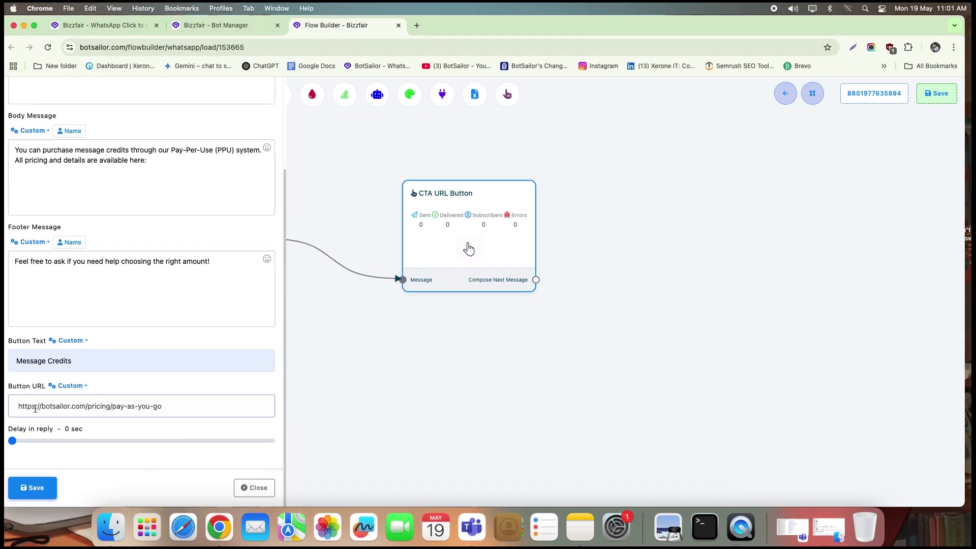
left_click(30, 440)
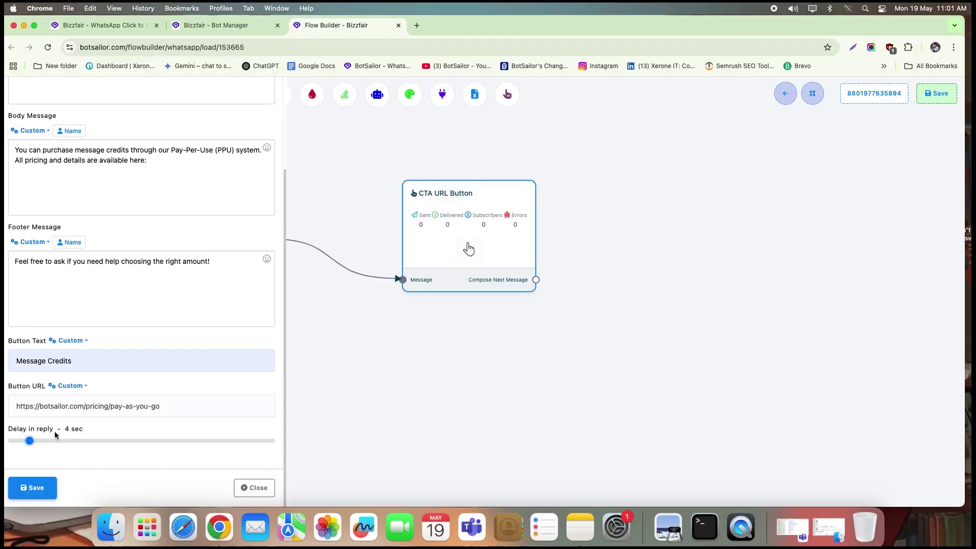
left_click(34, 488)
left_click(812, 93)
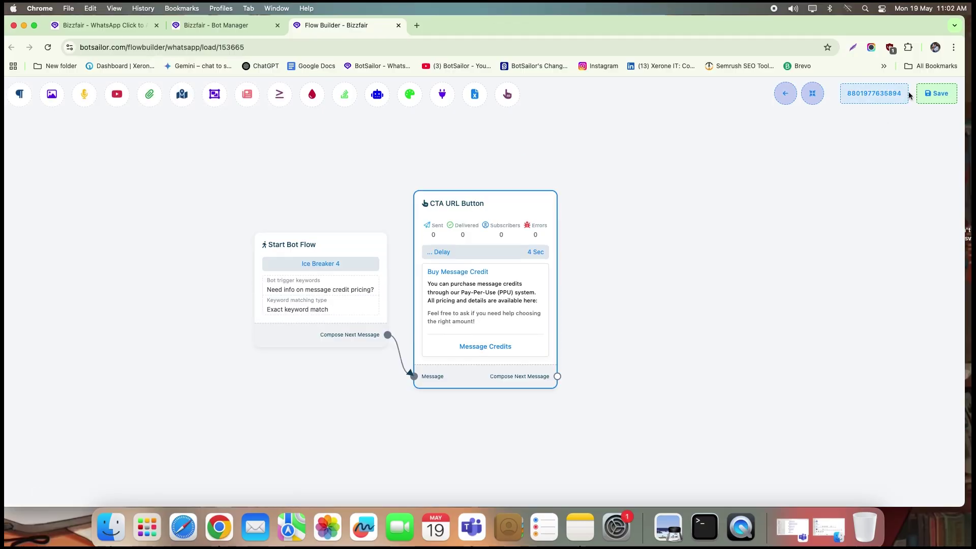
Save the bot flow and reload the Bot Manager so Ice Breaker 1–4 appear in the list
left_click(936, 93)
left_click(223, 25)
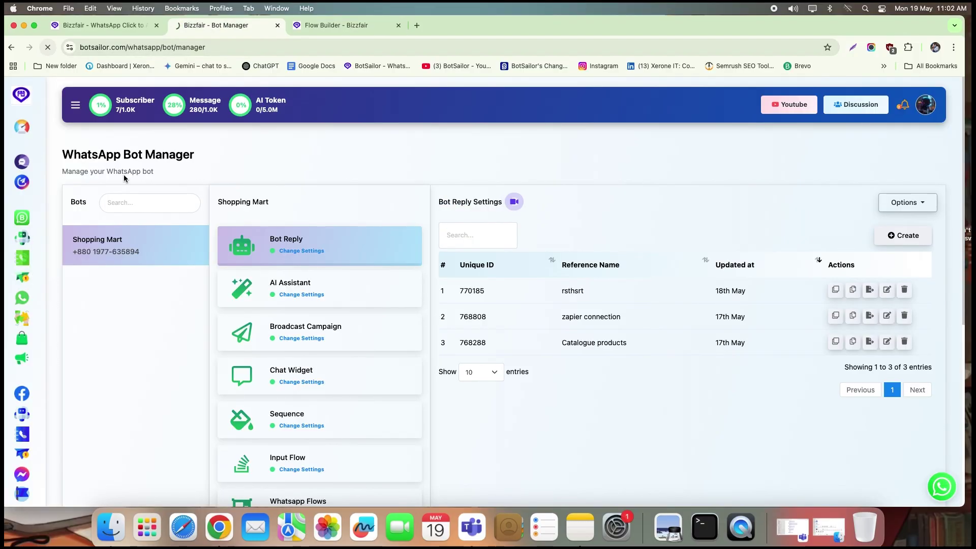
key("super+r")
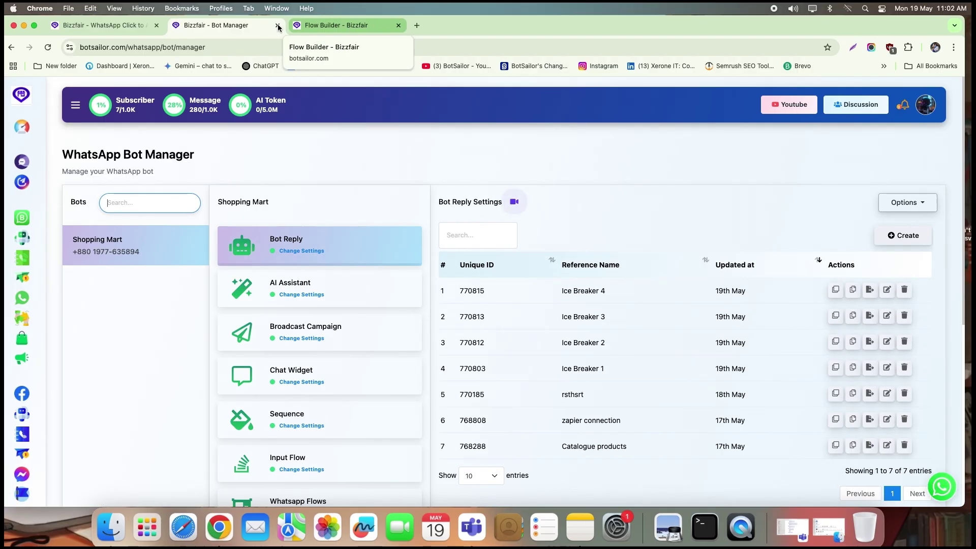
Set the 50% OFF Sale Campaign ad status to Active and publish it
left_click(122, 27)
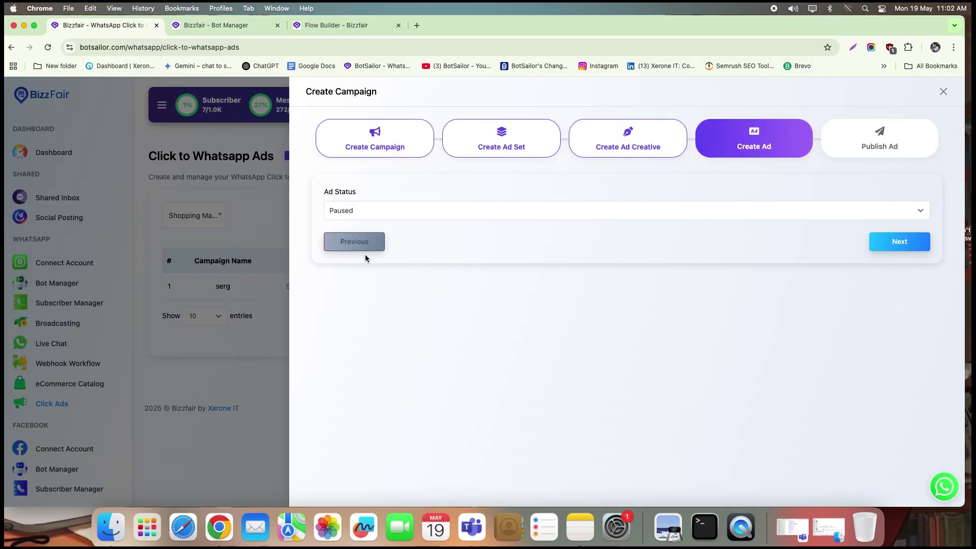
left_click(444, 213)
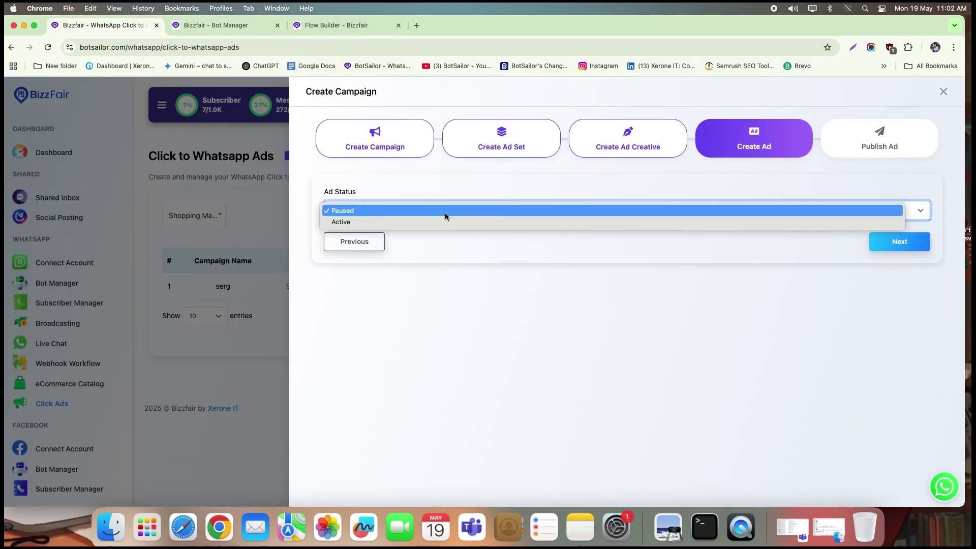
left_click(407, 223)
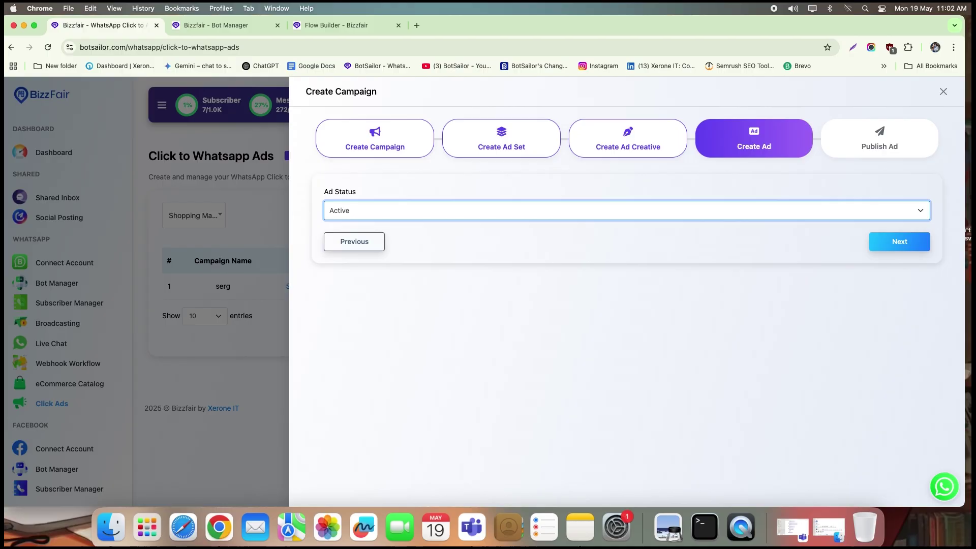
left_click(896, 247)
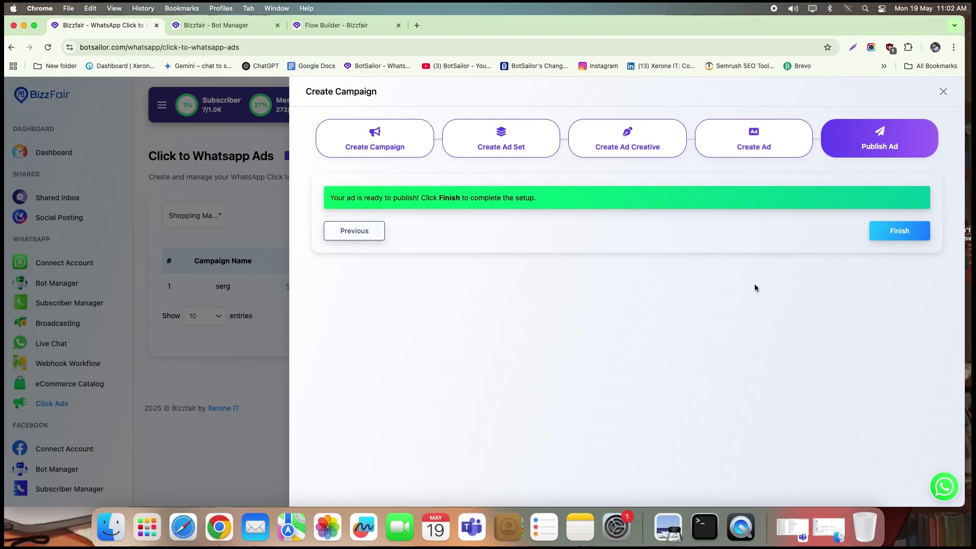
left_click(904, 231)
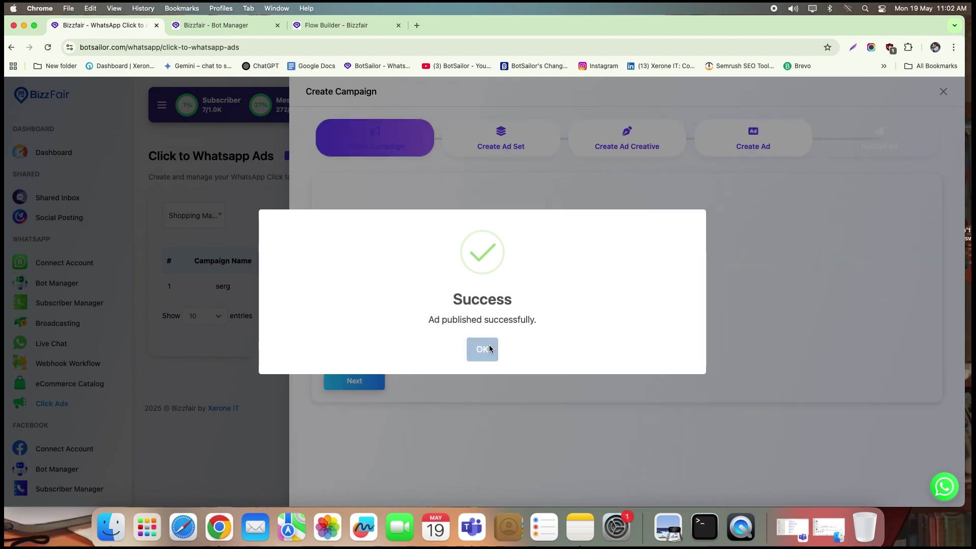
left_click(489, 346)
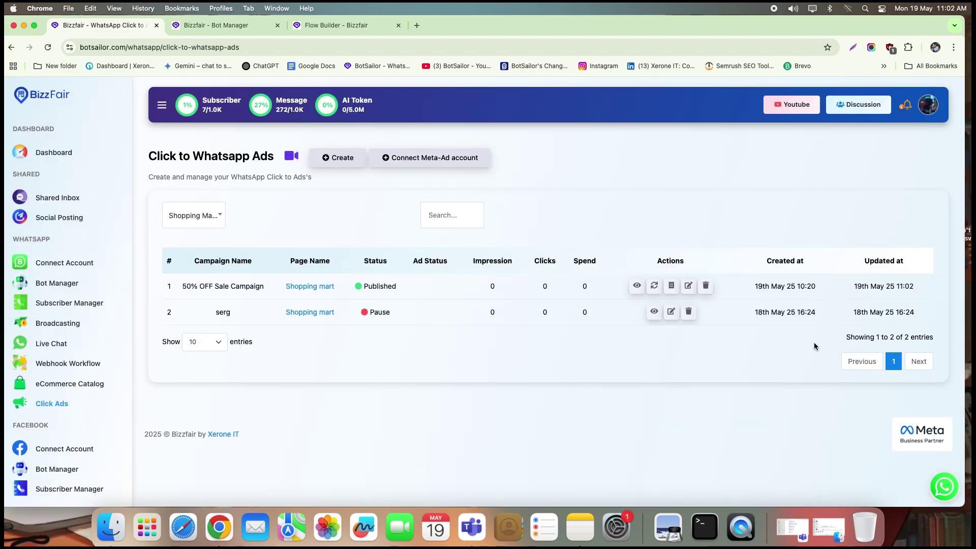
left_click(671, 286)
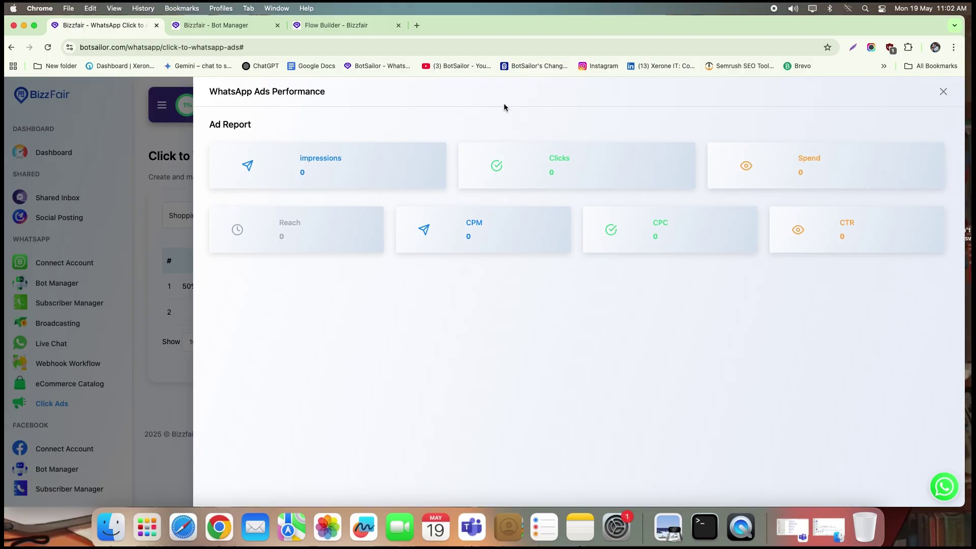
left_click(942, 90)
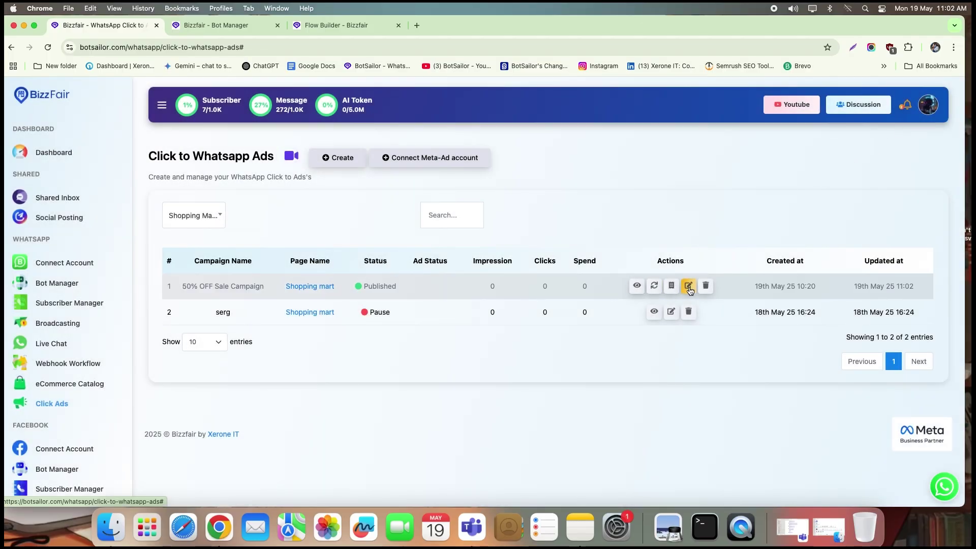
left_click(688, 286)
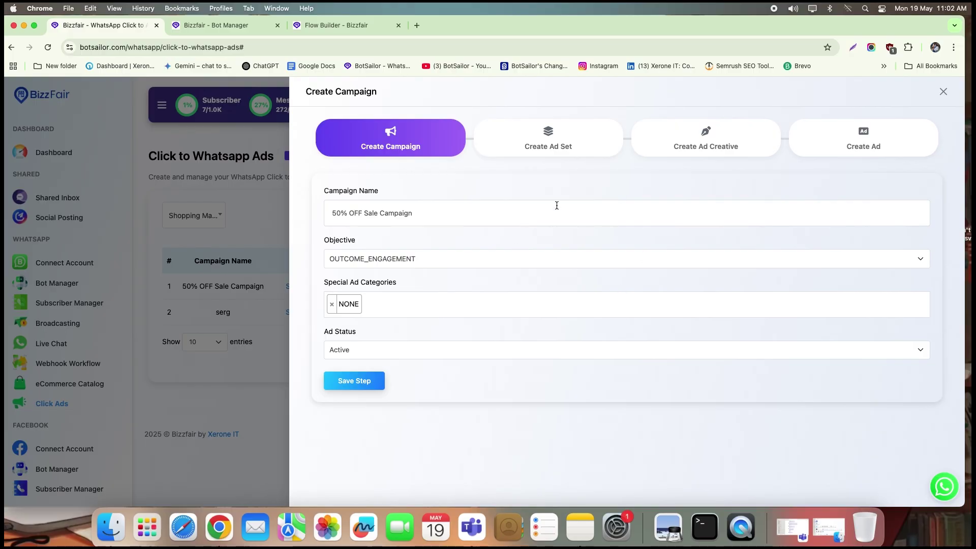
left_click(942, 92)
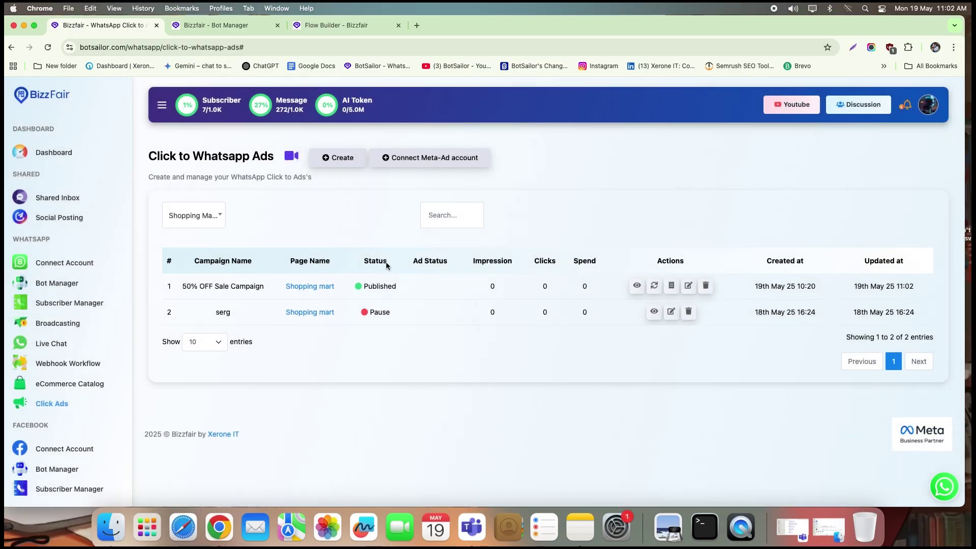
left_click(636, 284)
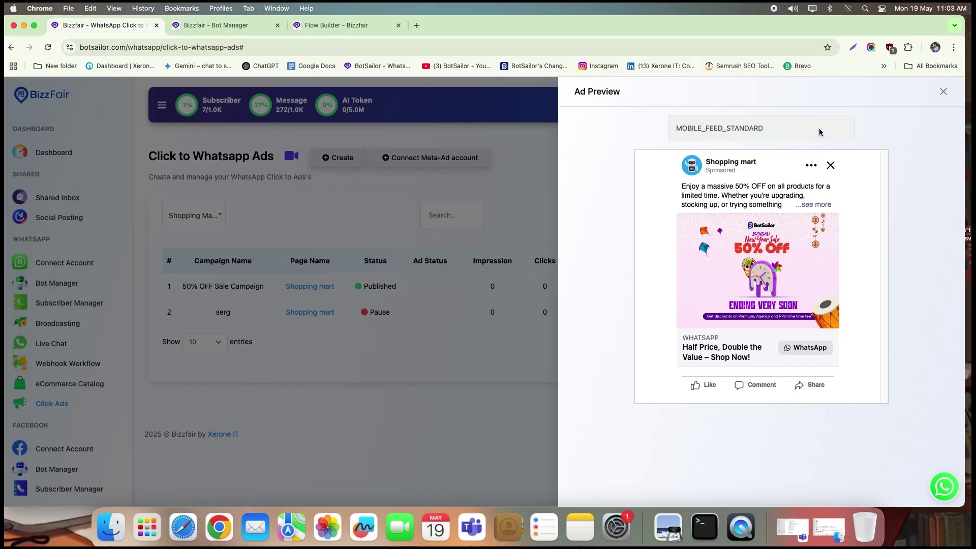
Preview the ad in the DESKTOP_FEED_STANDARD and INSTAGRAM_STANDARD placements
left_click(744, 132)
left_click(724, 139)
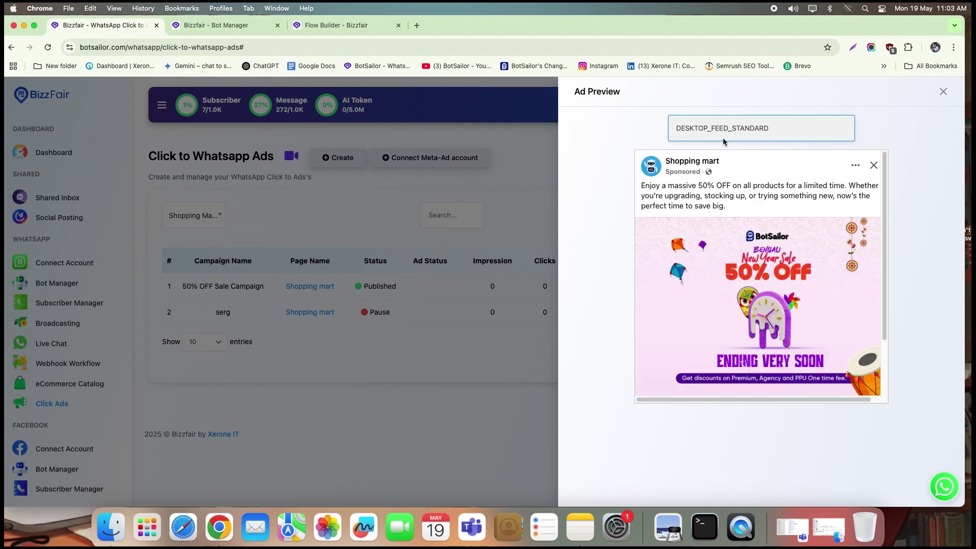
scroll(731, 216, "down", 3)
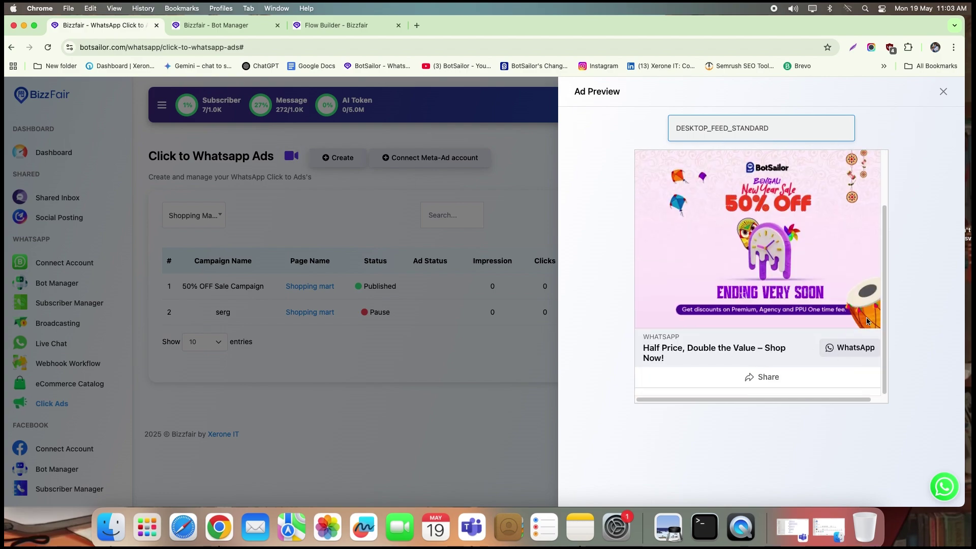
scroll(866, 321, "up", 3)
left_click(767, 128)
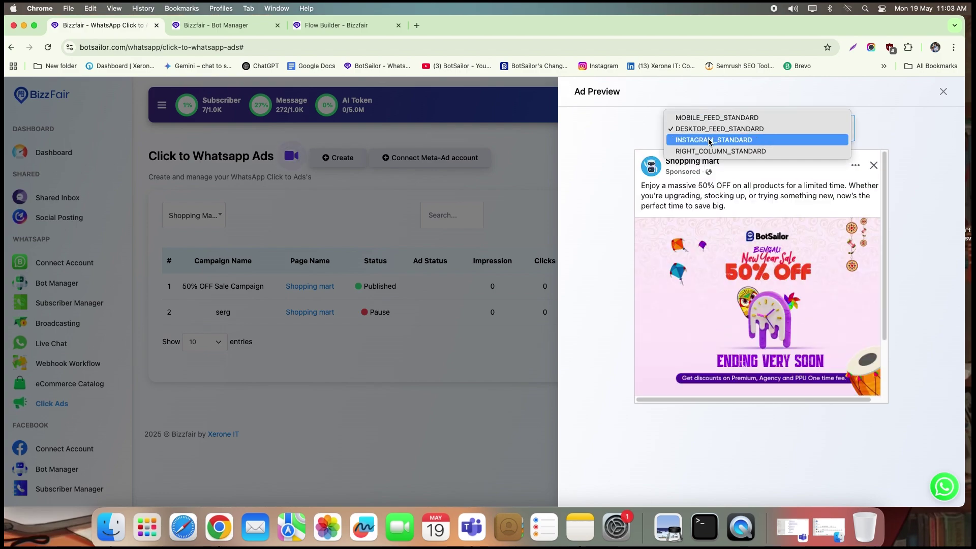
left_click(710, 140)
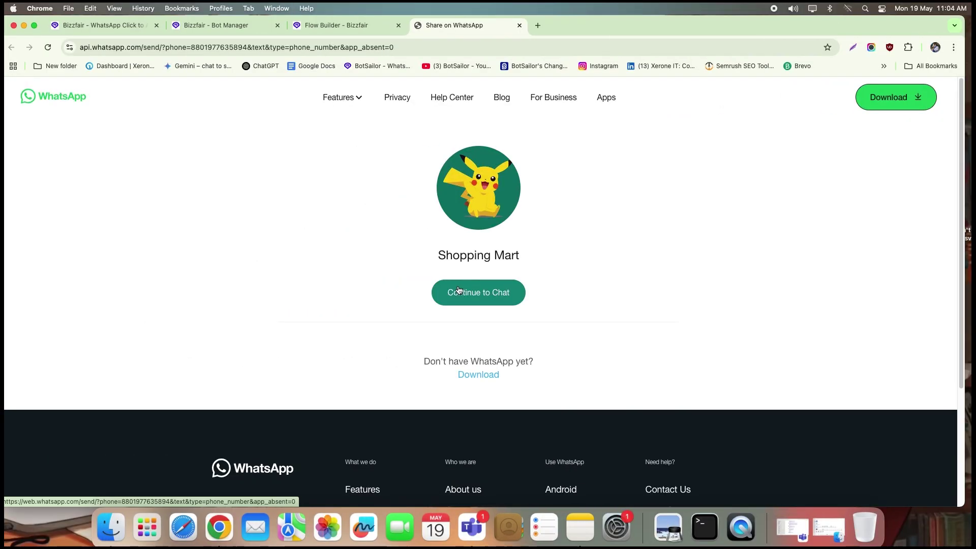
Start the Shopping Mart chat in WhatsApp Web and send the message credit pricing icebreaker
left_click(458, 290)
left_click(475, 240)
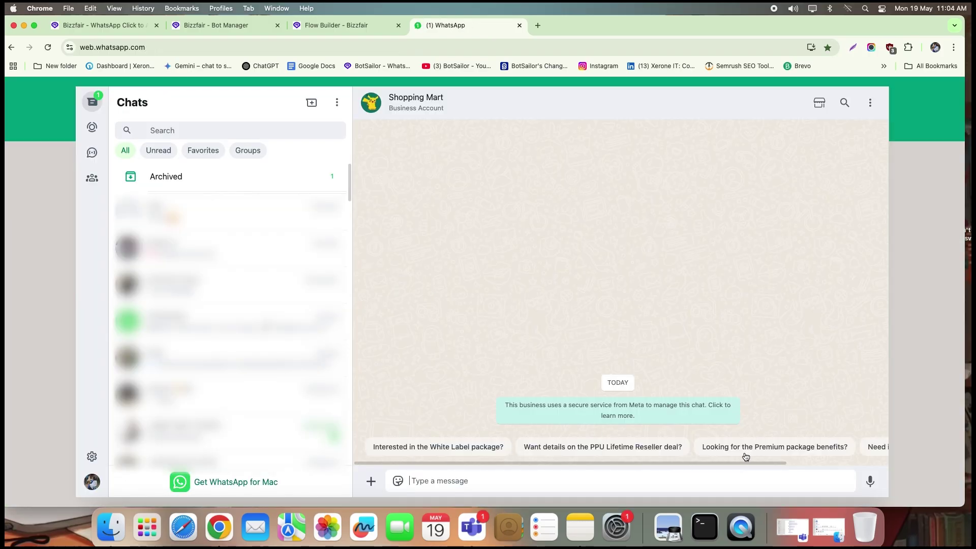
left_click_drag(574, 463, 764, 466)
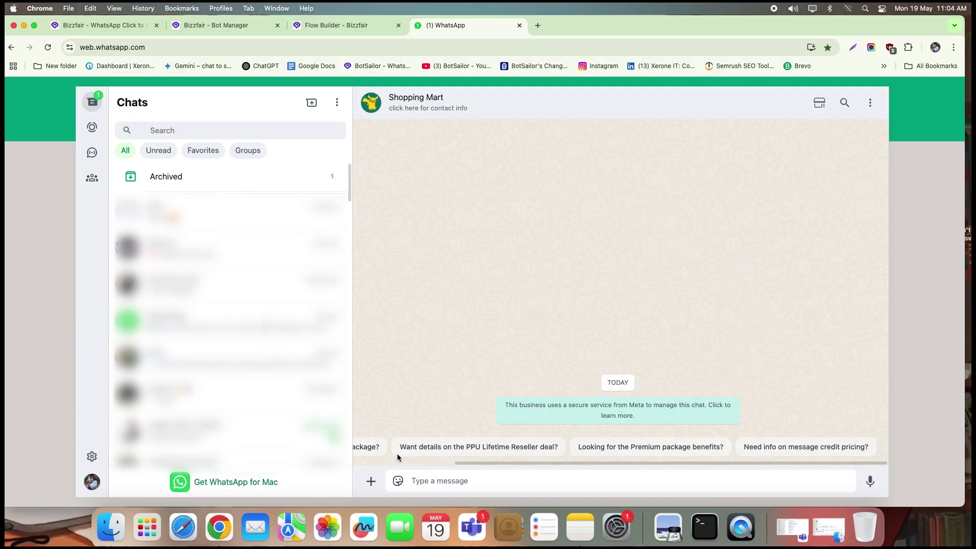
left_click(818, 440)
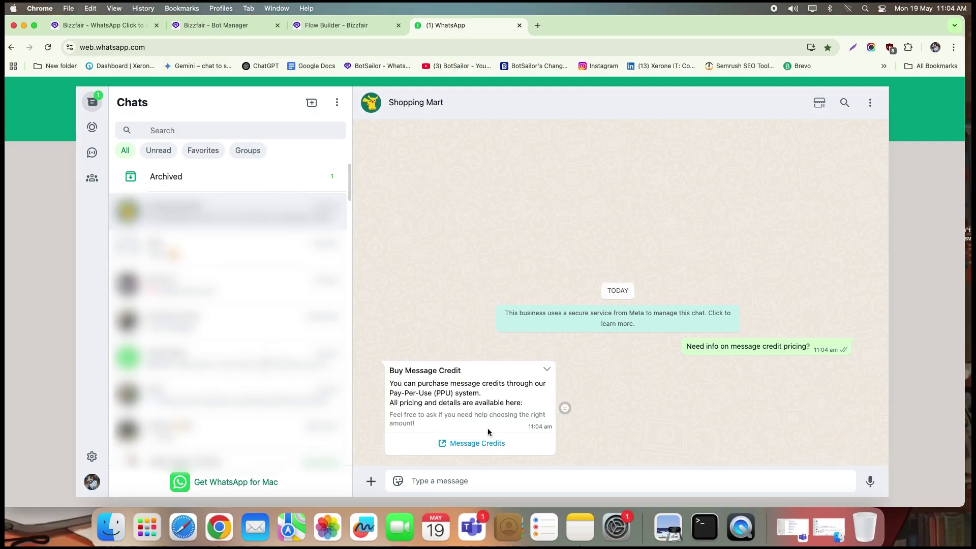
Open the reply's Message Credits link to the pricing page, then return to the chat and editor
left_click(467, 445)
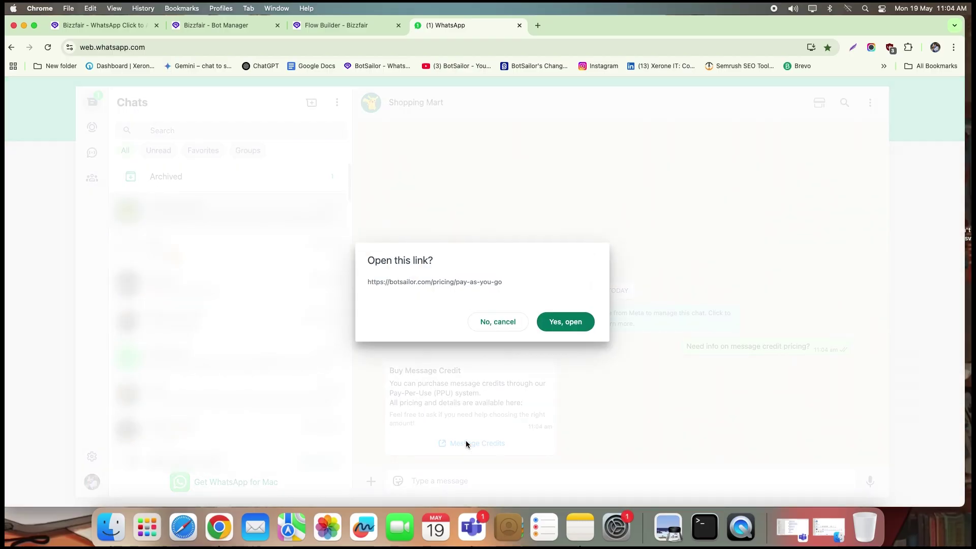
left_click(559, 322)
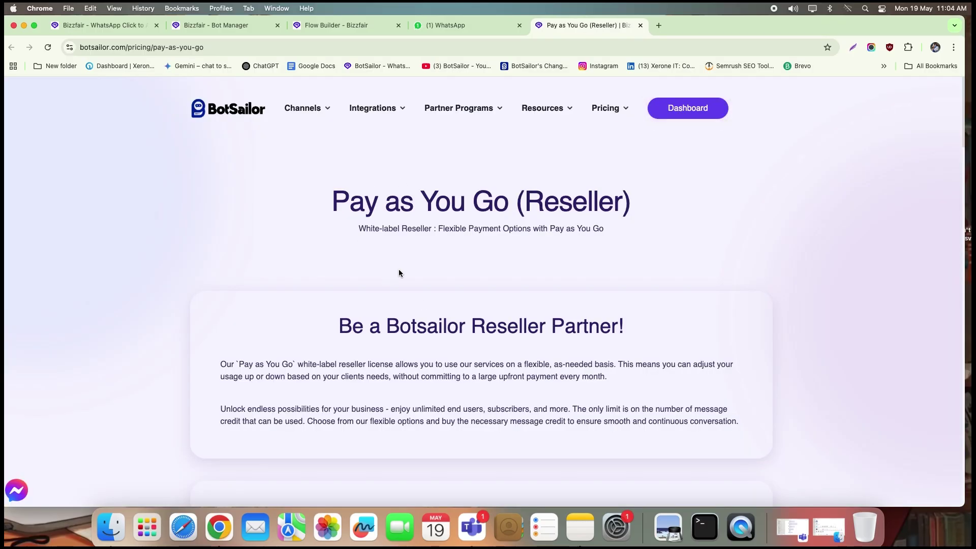
left_click(450, 27)
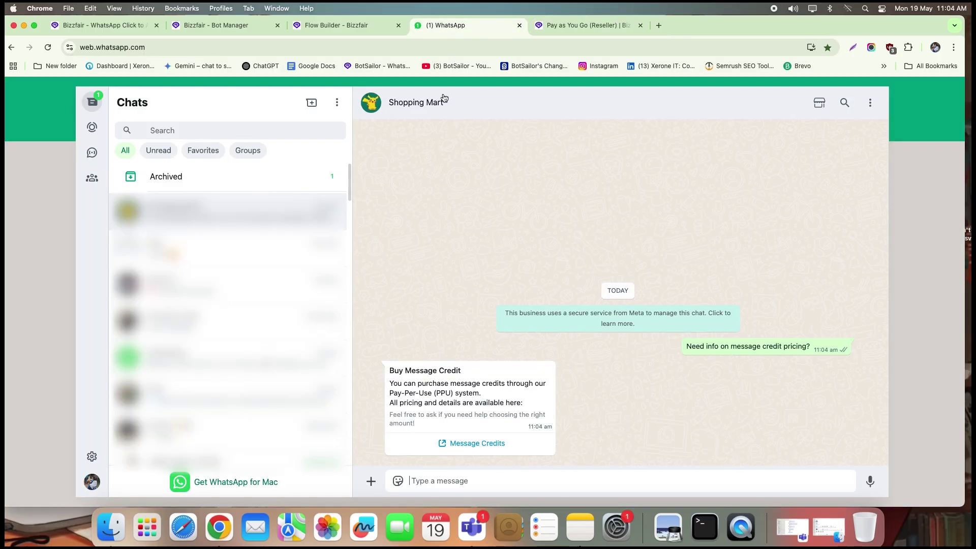
left_click(328, 25)
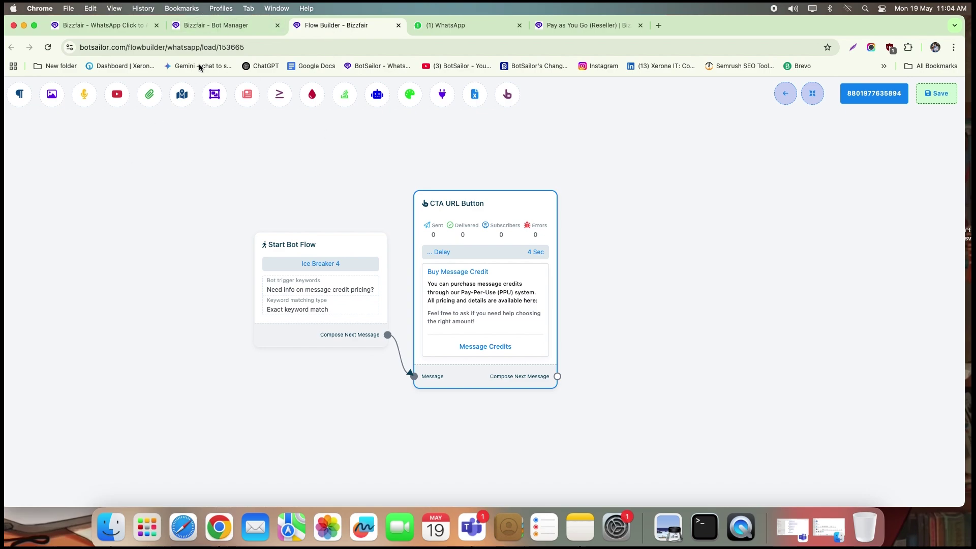
Go back to the Click to WhatsApp Ads list and preview the published 50% OFF Sale Campaign
left_click(125, 27)
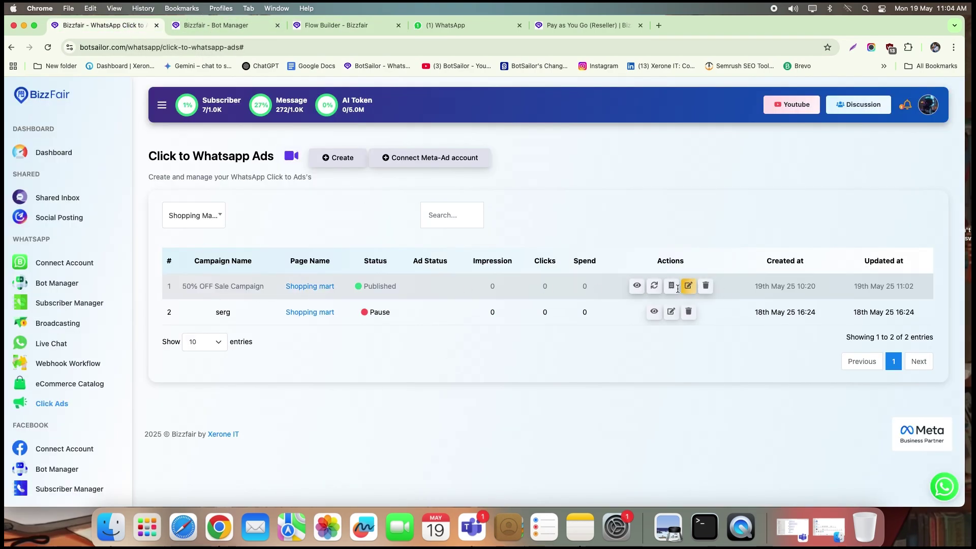
left_click(636, 285)
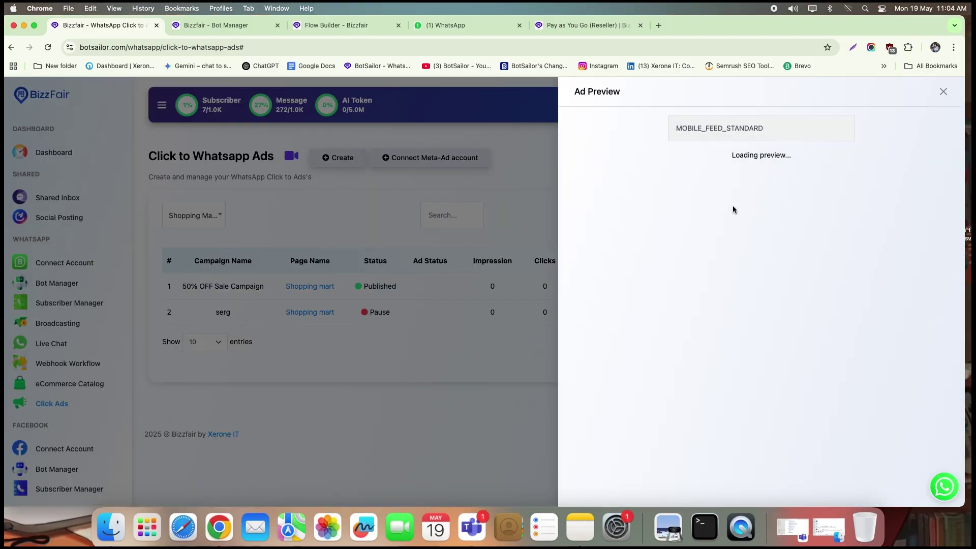